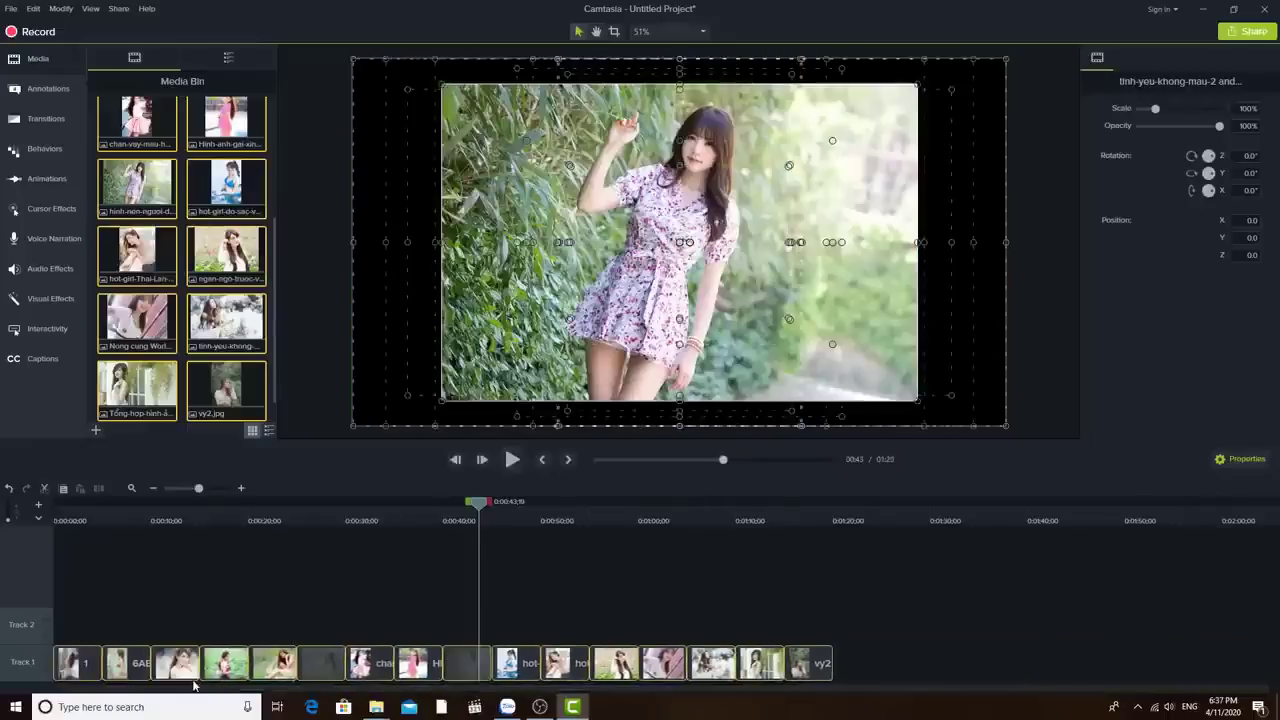
- Return the playhead to the beginning of the timeline and deselect the images in the timeline and Media Bin
drag(482, 503, 27, 550)
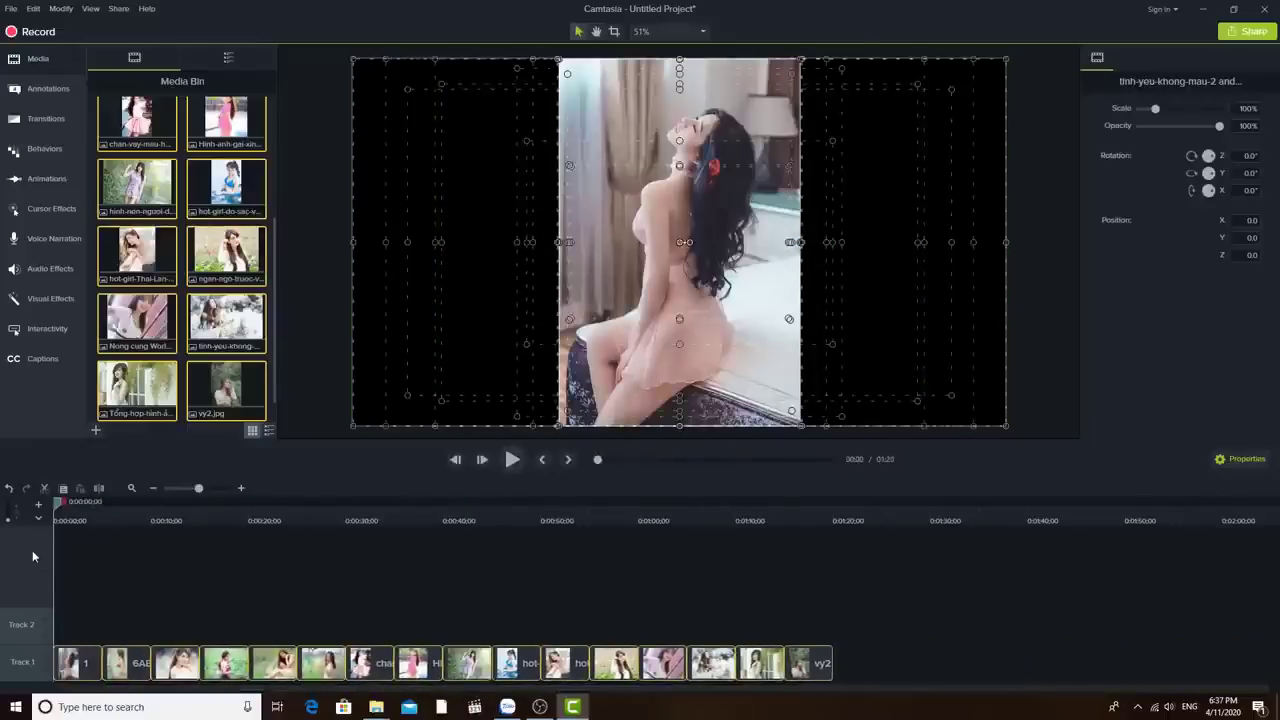
click(31, 550)
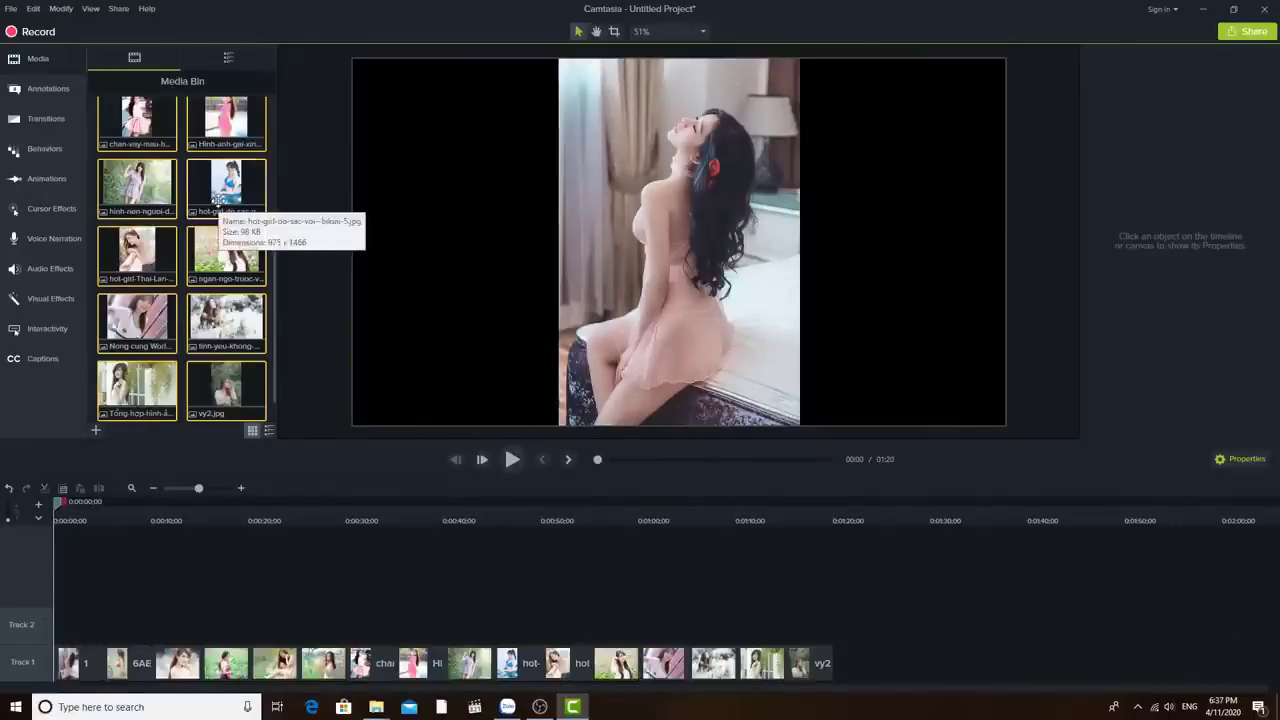
scroll(215, 205, down, 1)
click(159, 403)
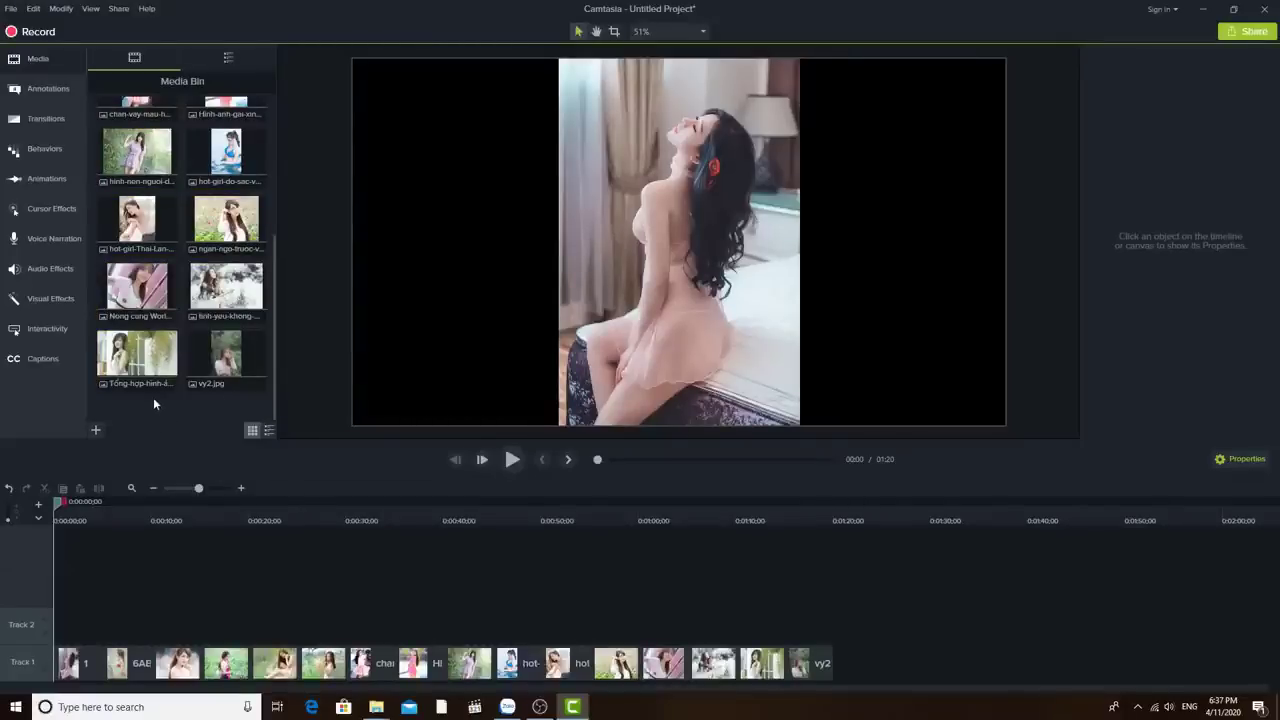
mouse_move(58, 500)
mouse_down()
mouse_move(103, 502)
mouse_move(61, 502)
mouse_up()
- Import the Spanish_Rose music file from the Bai 3 - Chuyen anh folder into the Media Bin
right_click(138, 400)
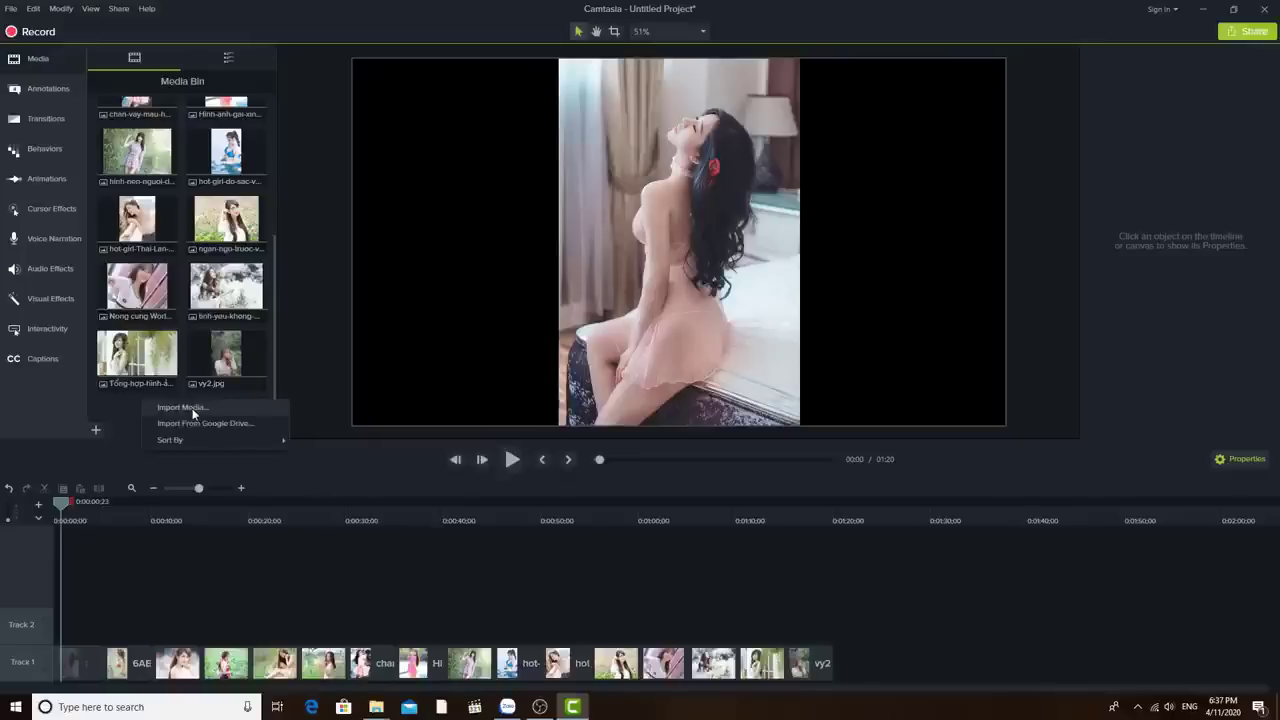
click(188, 410)
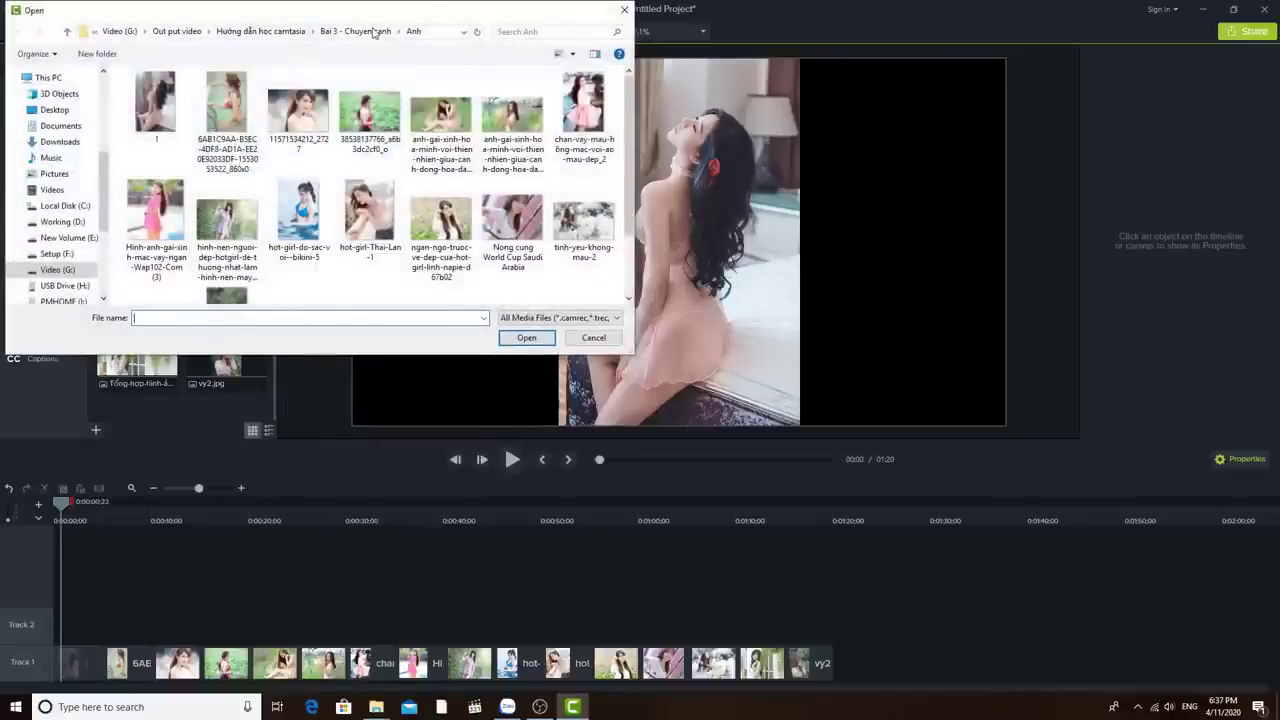
click(365, 33)
double_click(240, 124)
- Add the Spanish_Rose audio to the timeline at the playhead and play back the slideshow
click(137, 385)
right_click(143, 384)
click(200, 391)
click(261, 510)
click(509, 459)
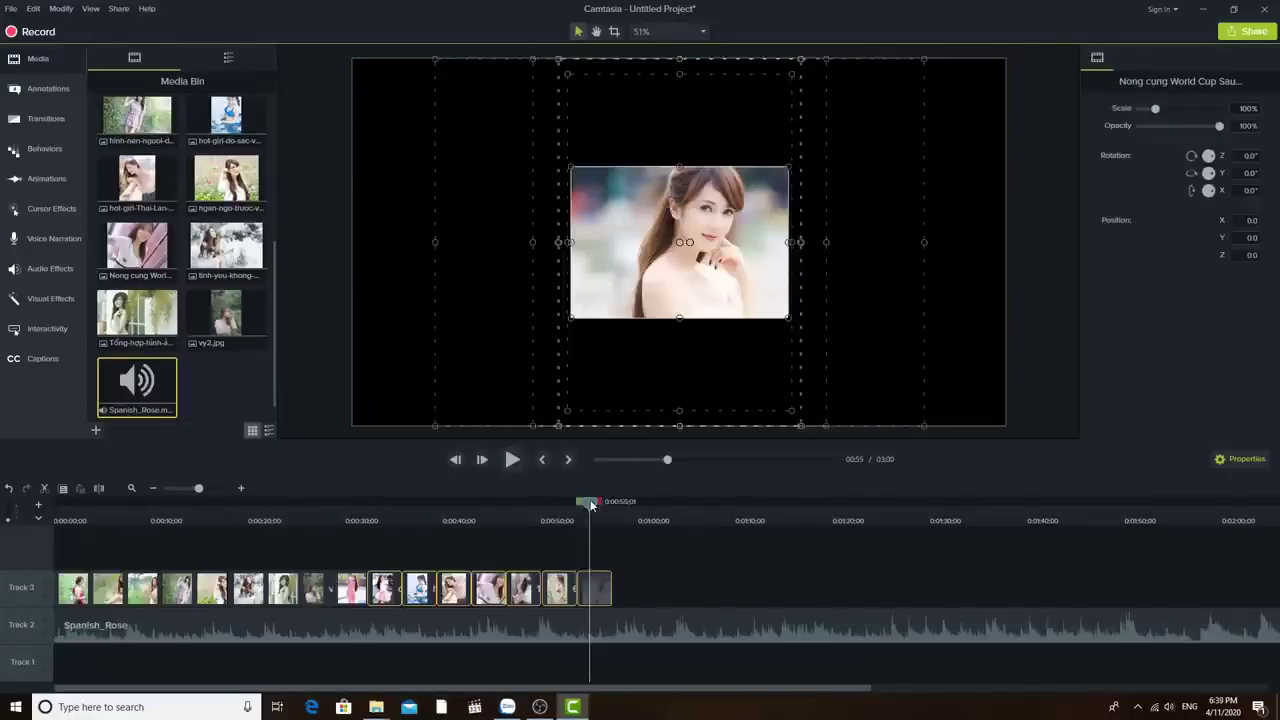
- Scale the first image on Track 3 to fit the canvas, starting from the beginning of the timeline
click(57, 528)
click(136, 546)
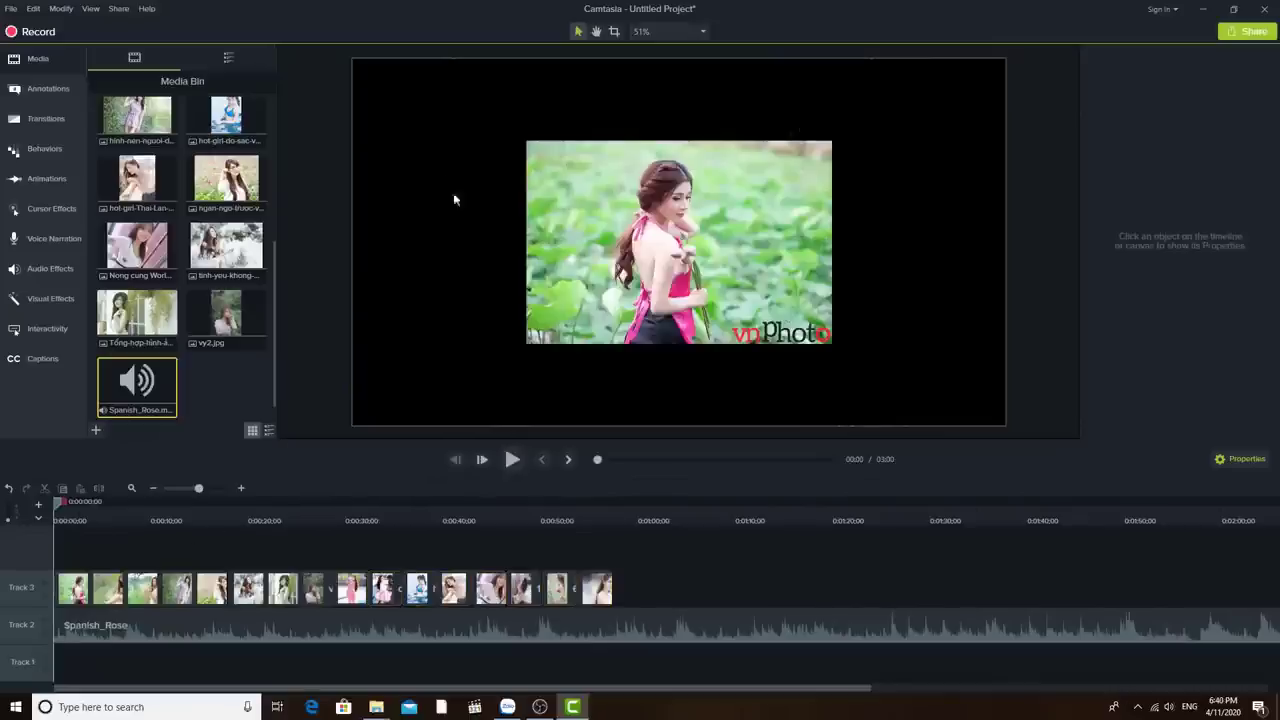
click(535, 305)
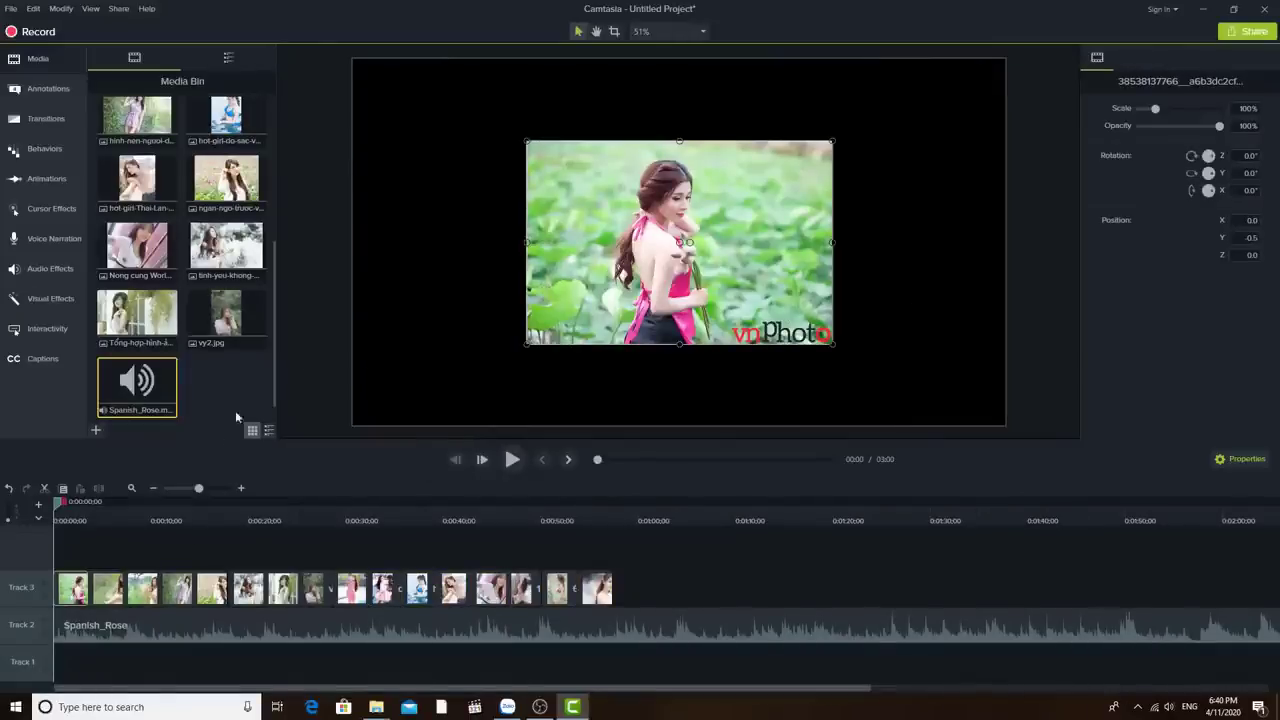
click(64, 509)
right_click(626, 215)
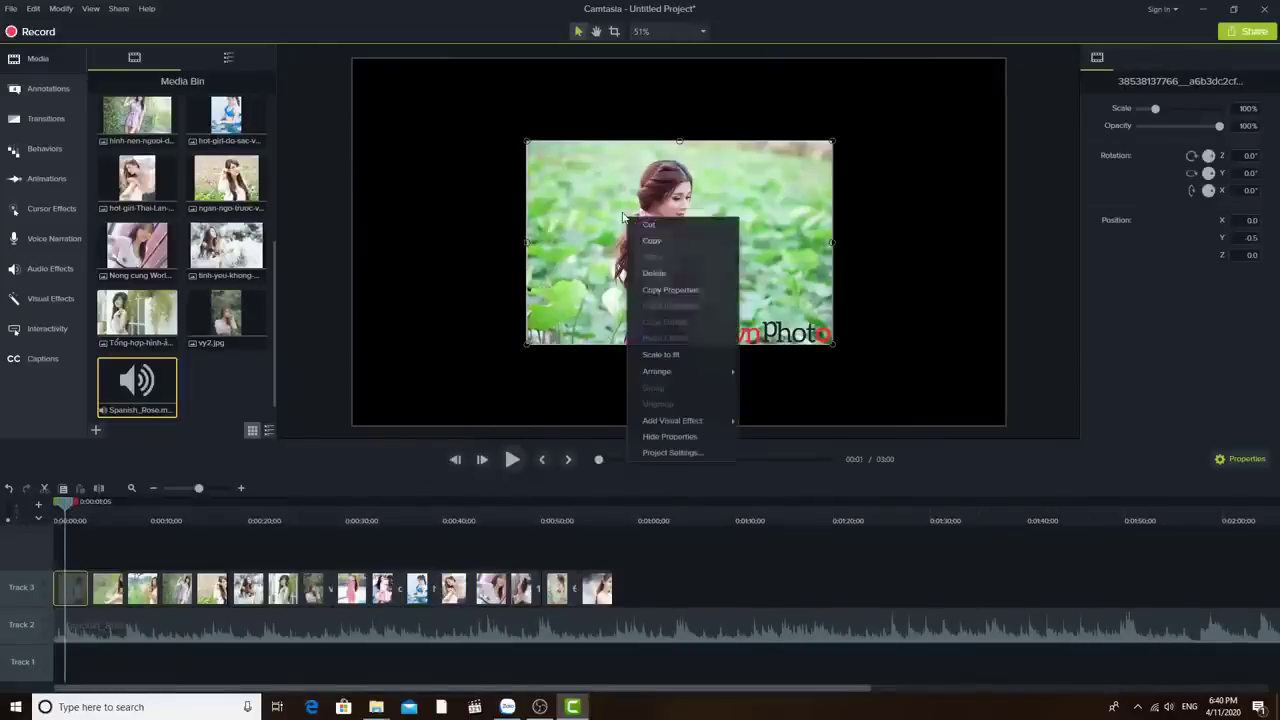
click(677, 357)
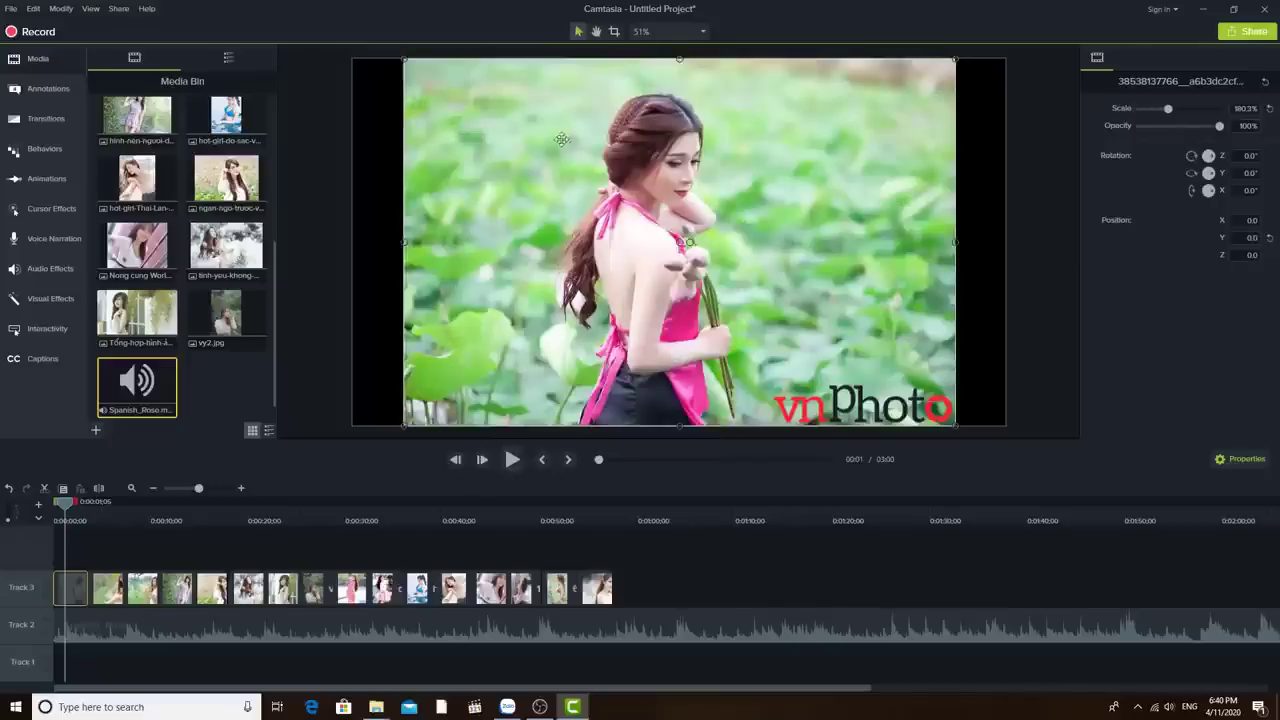
click(998, 200)
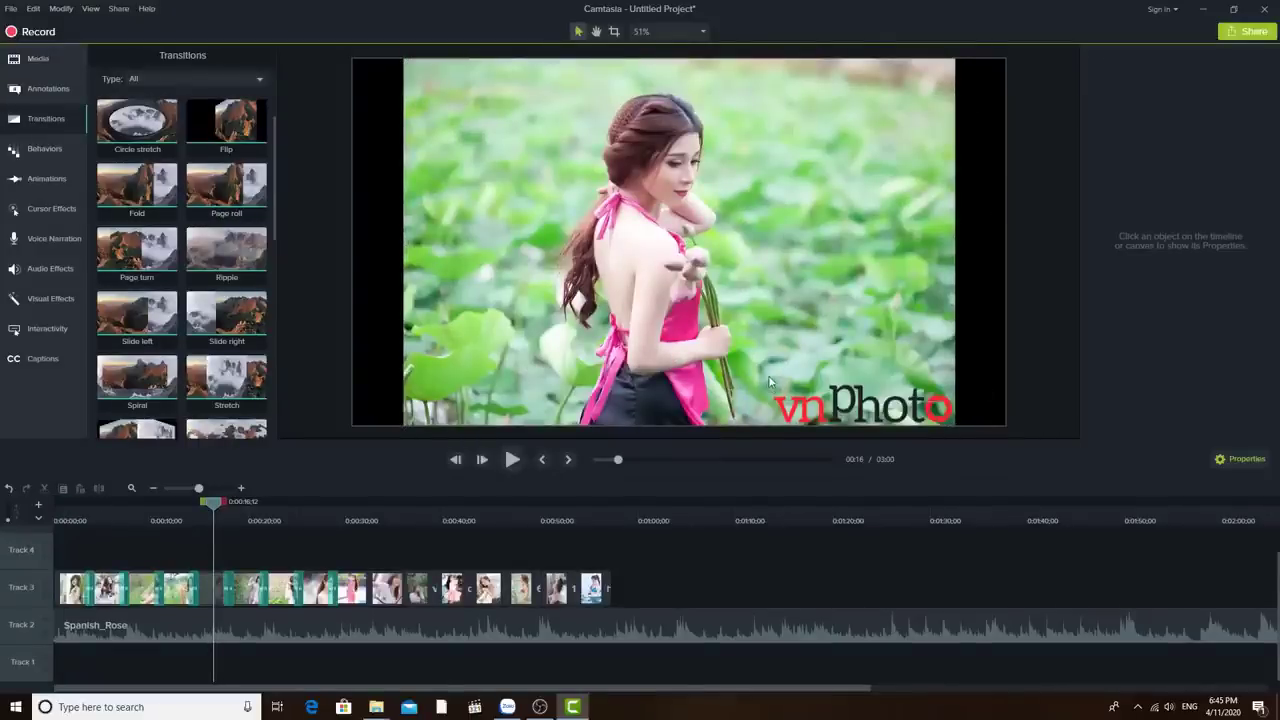
- Enlarge the lotus-field photo to about 215% and reposition it so that it fills the full canvas width
click(740, 308)
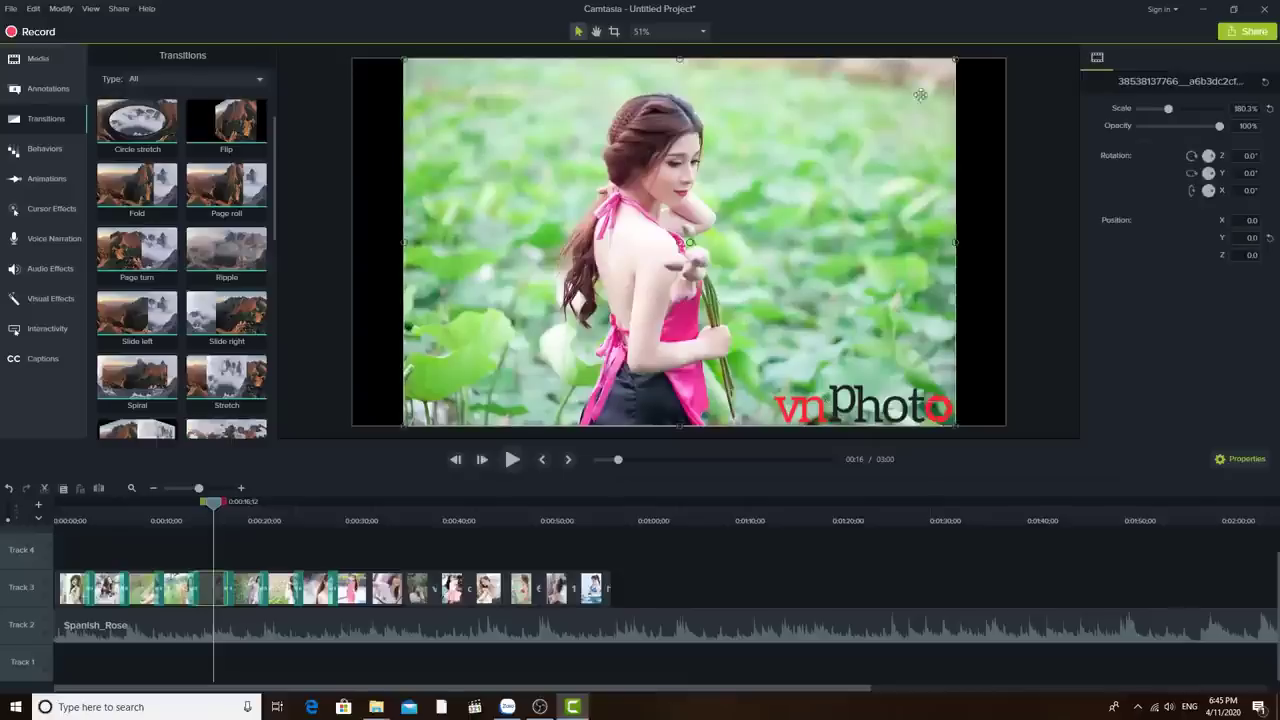
drag(956, 60, 1010, 22)
drag(845, 135, 812, 178)
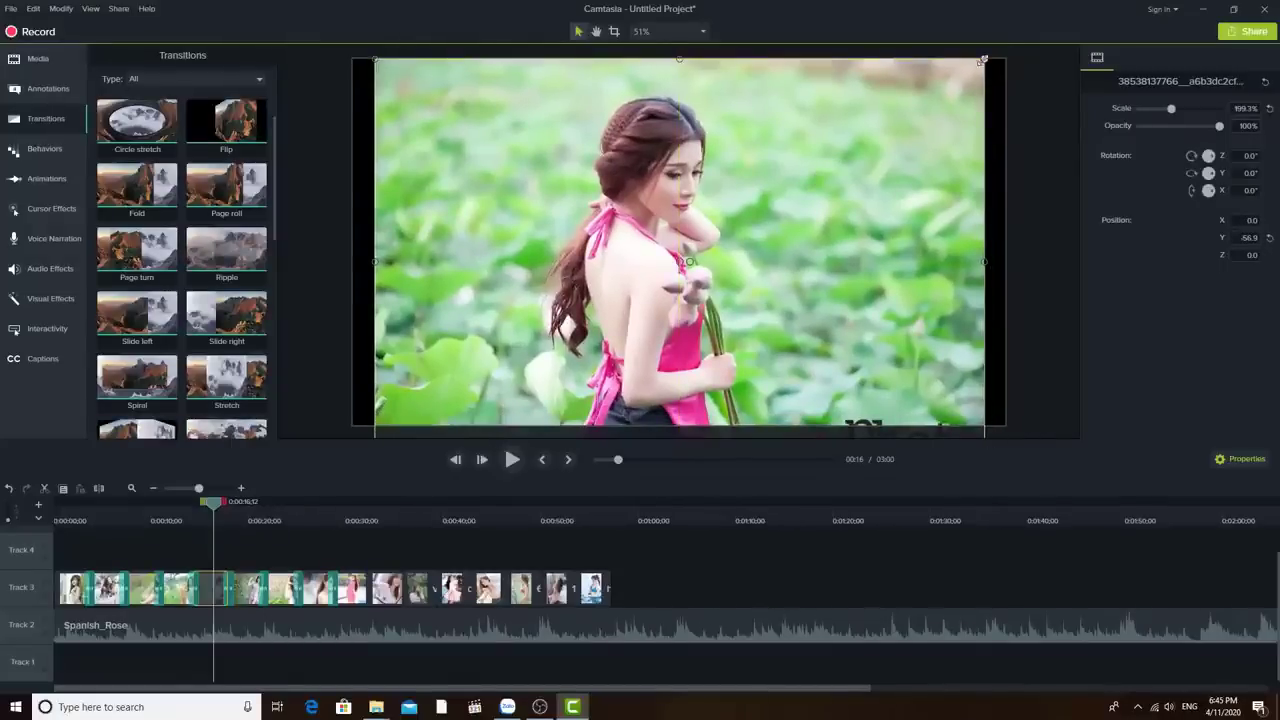
drag(985, 60, 1005, 50)
drag(800, 158, 781, 164)
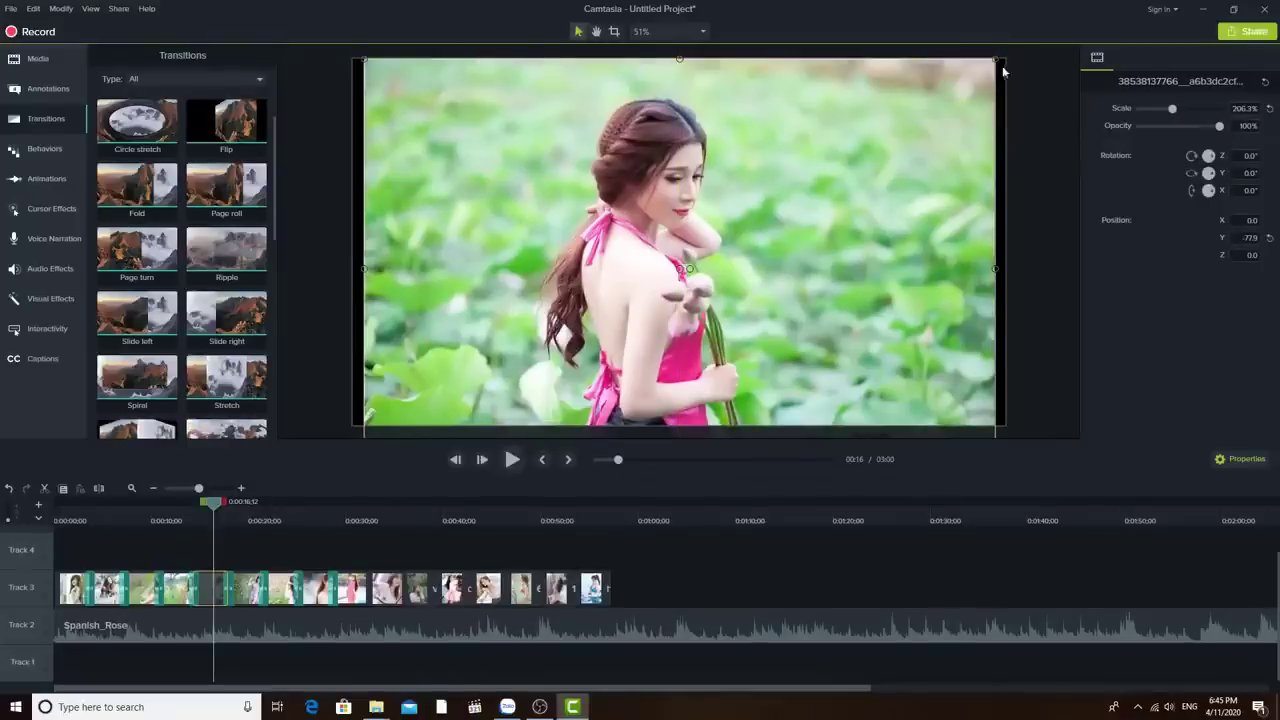
drag(995, 59, 1022, 45)
drag(835, 146, 826, 150)
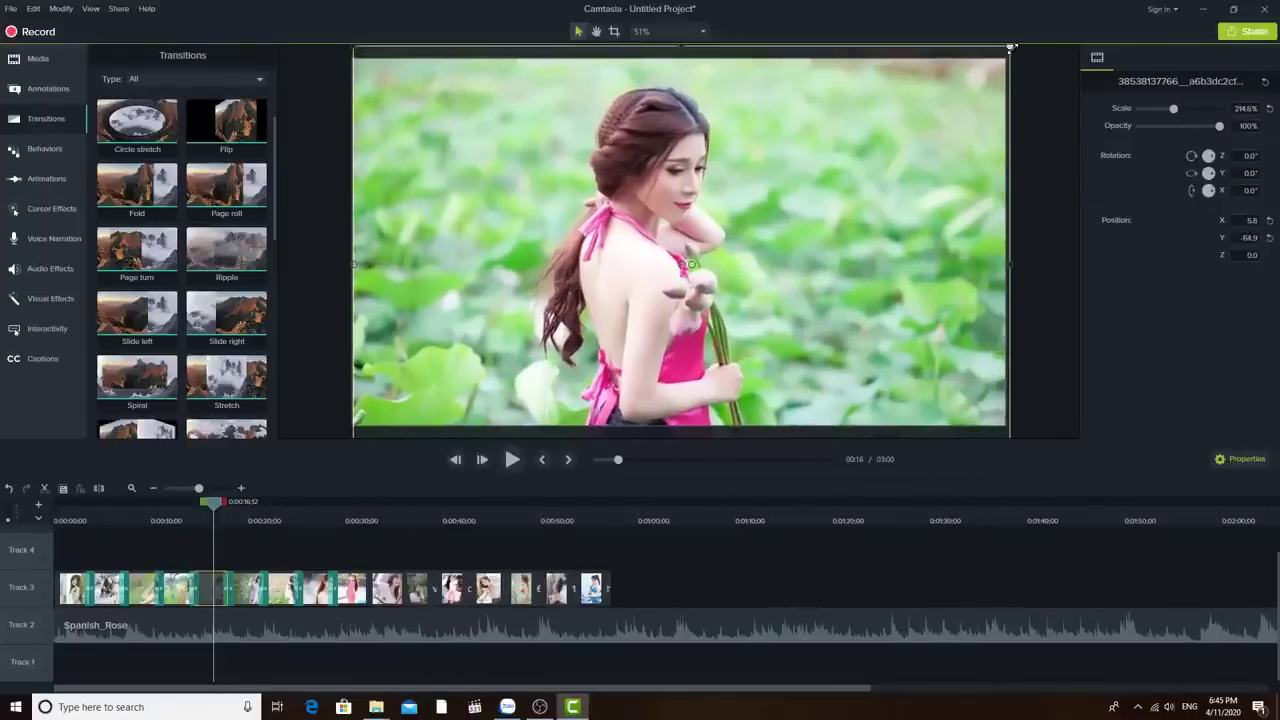
drag(1012, 47, 1014, 46)
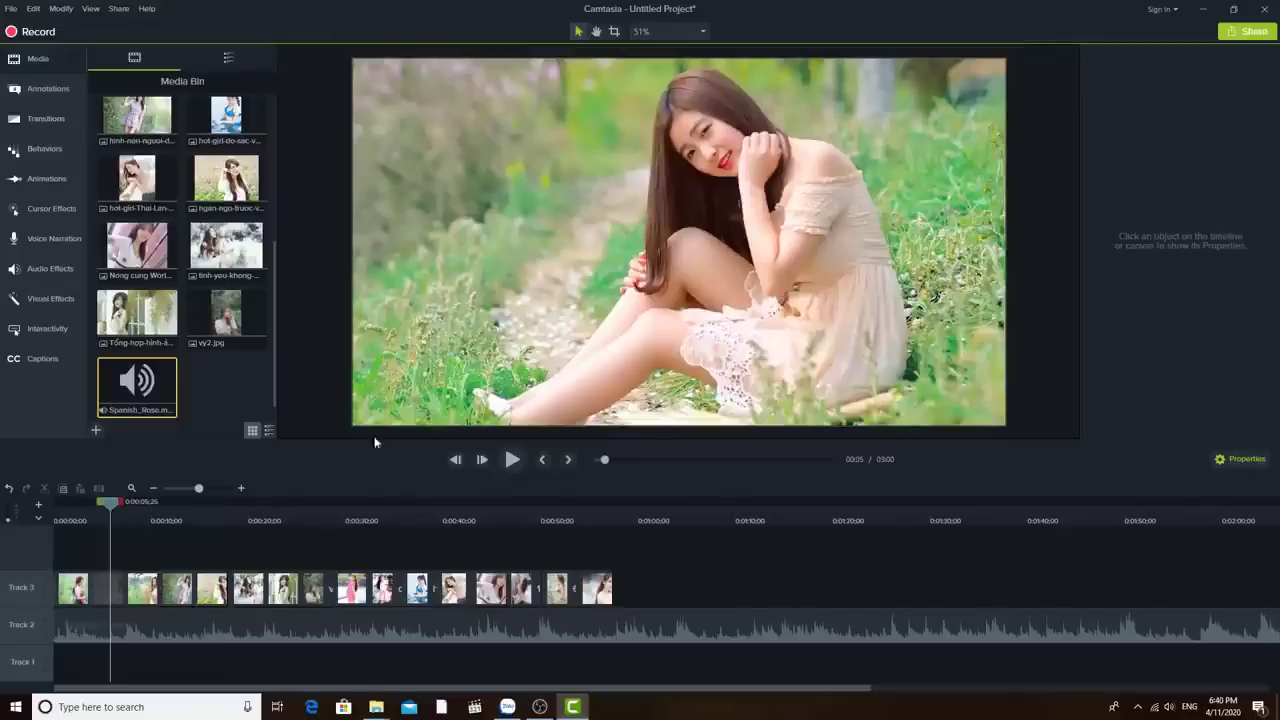
- Scale the Track 3 images between about 5 and 16 seconds to fit the canvas
drag(111, 502, 214, 505)
right_click(623, 215)
click(672, 353)
right_click(639, 207)
click(676, 343)
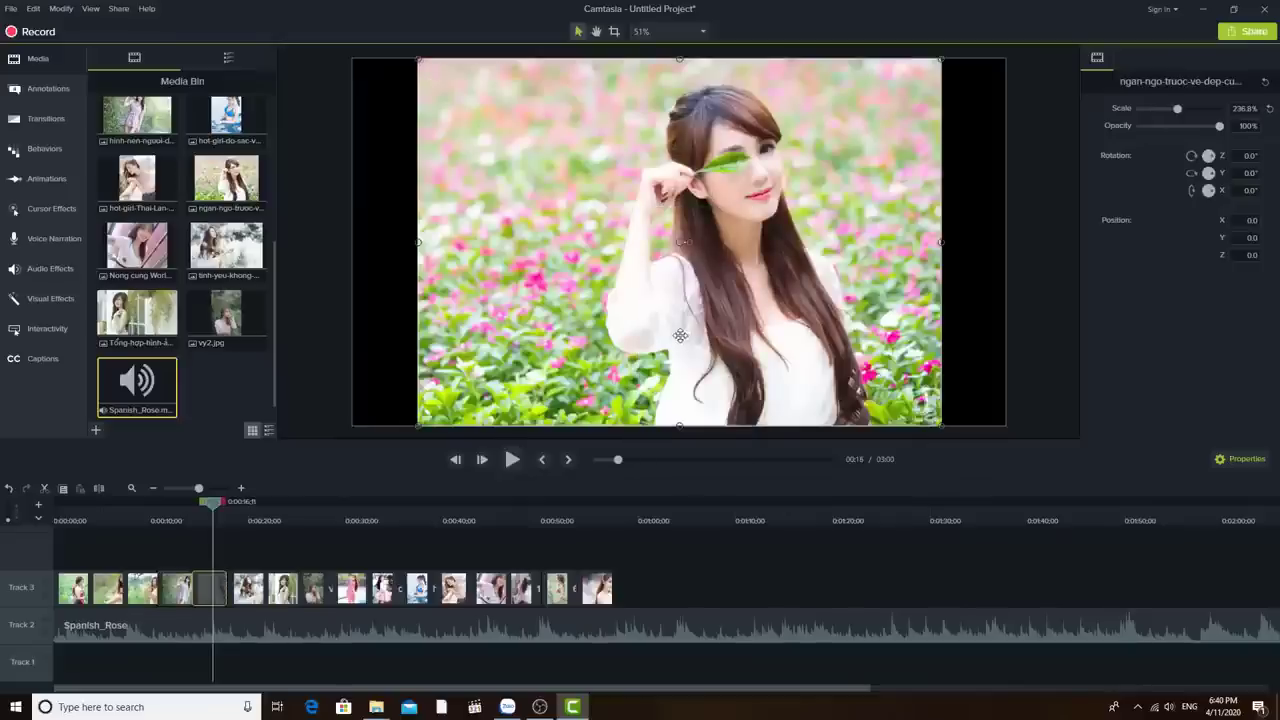
- Scale the Track 3 images between about 16 and 30 seconds to fit the canvas one by one
drag(215, 507, 348, 507)
click(641, 253)
right_click(641, 253)
click(690, 392)
click(665, 208)
right_click(665, 208)
click(700, 345)
click(706, 205)
right_click(706, 205)
click(738, 346)
- Scale the pink-dress photo at about 30 seconds and the image after it to fit the canvas
right_click(602, 182)
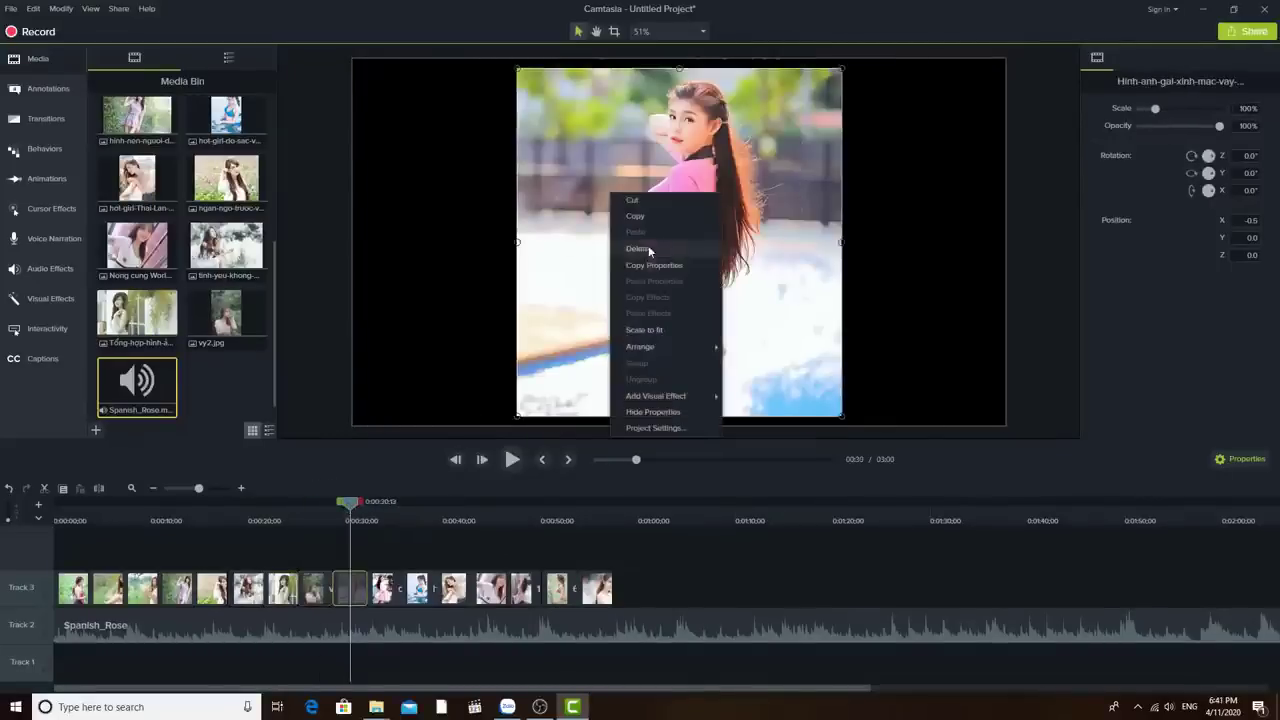
click(660, 332)
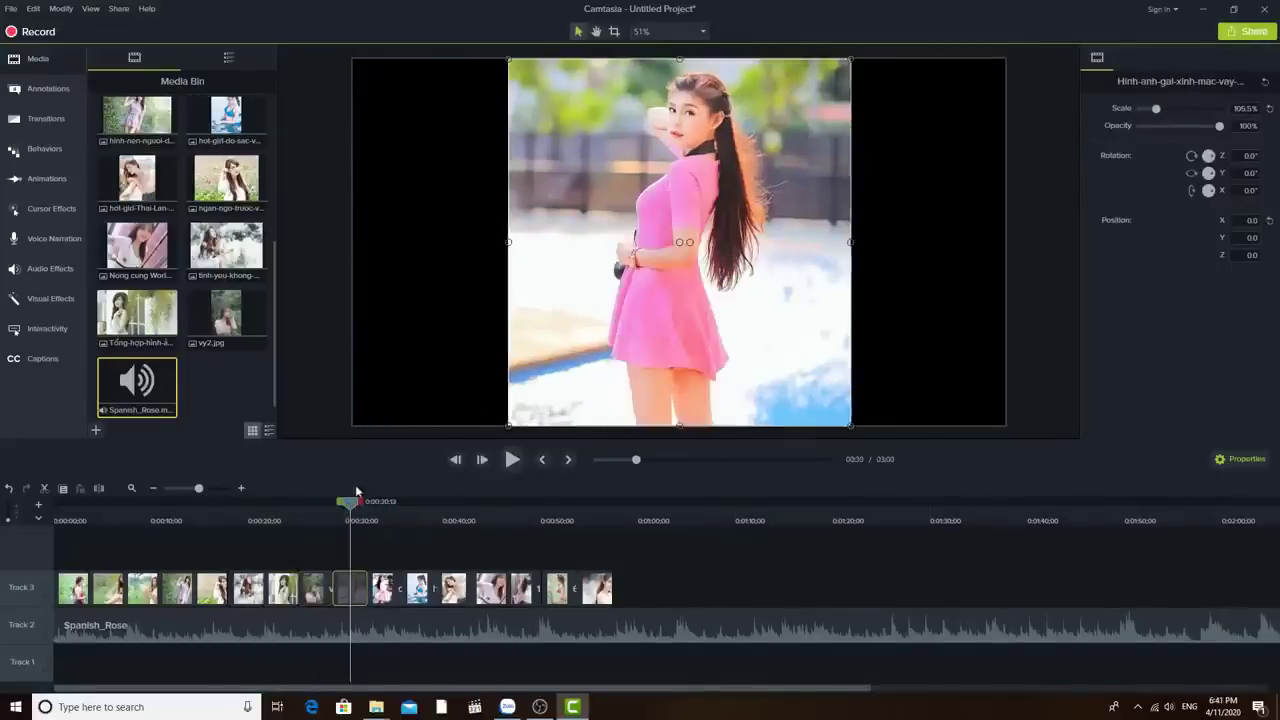
drag(352, 502, 383, 502)
right_click(657, 257)
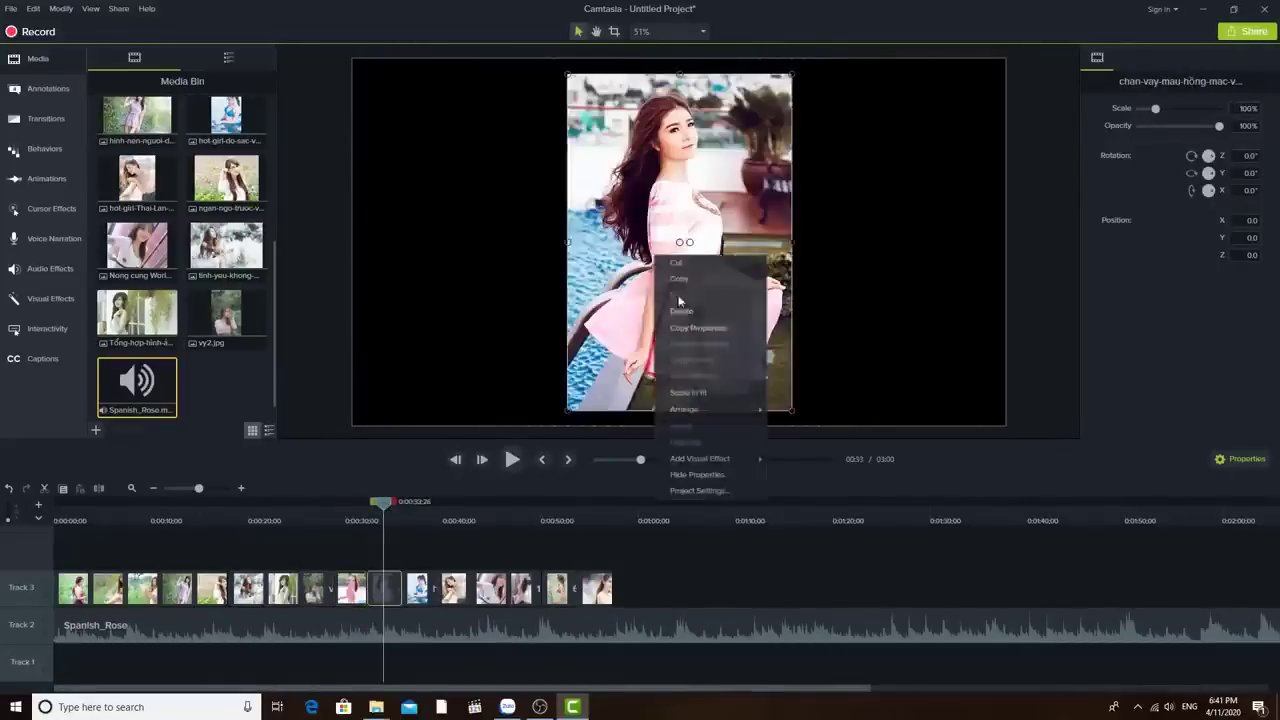
click(687, 392)
- Scale the remaining images toward the end of Track 3 to fit the canvas
drag(417, 507, 586, 511)
right_click(694, 250)
click(707, 370)
- Add a Fade transition between the first two images on Track 3
click(60, 504)
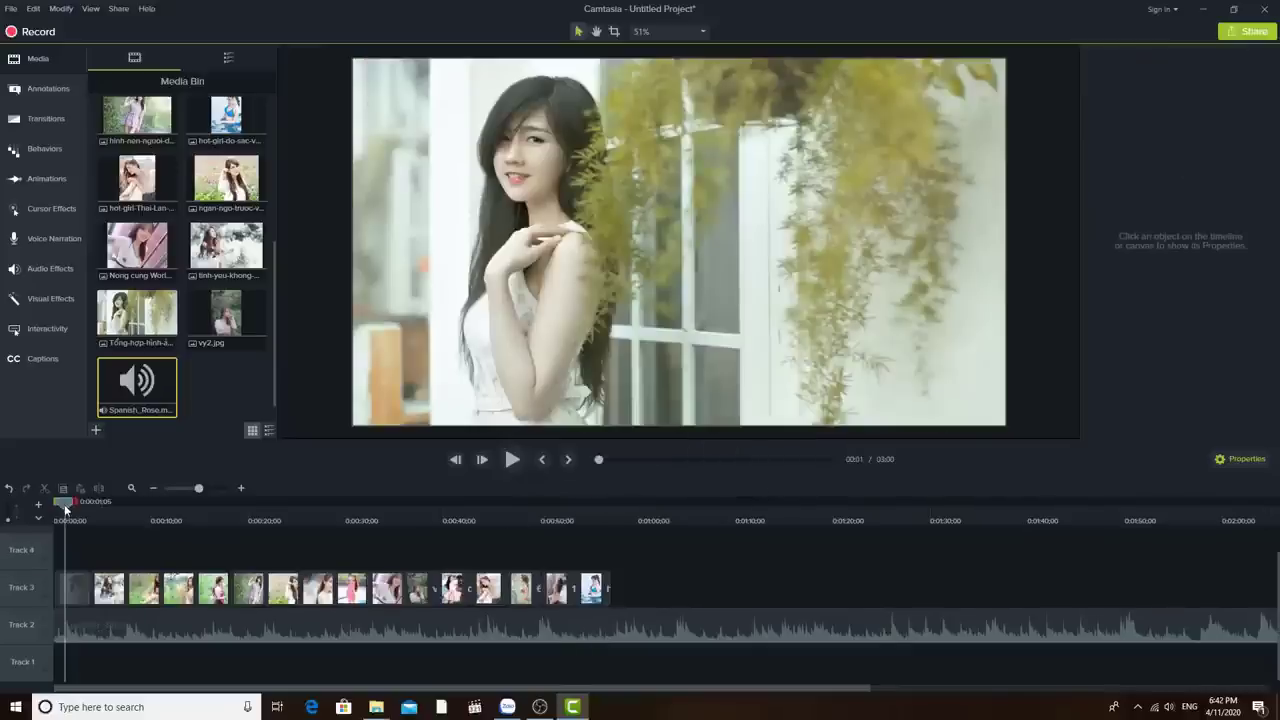
click(235, 374)
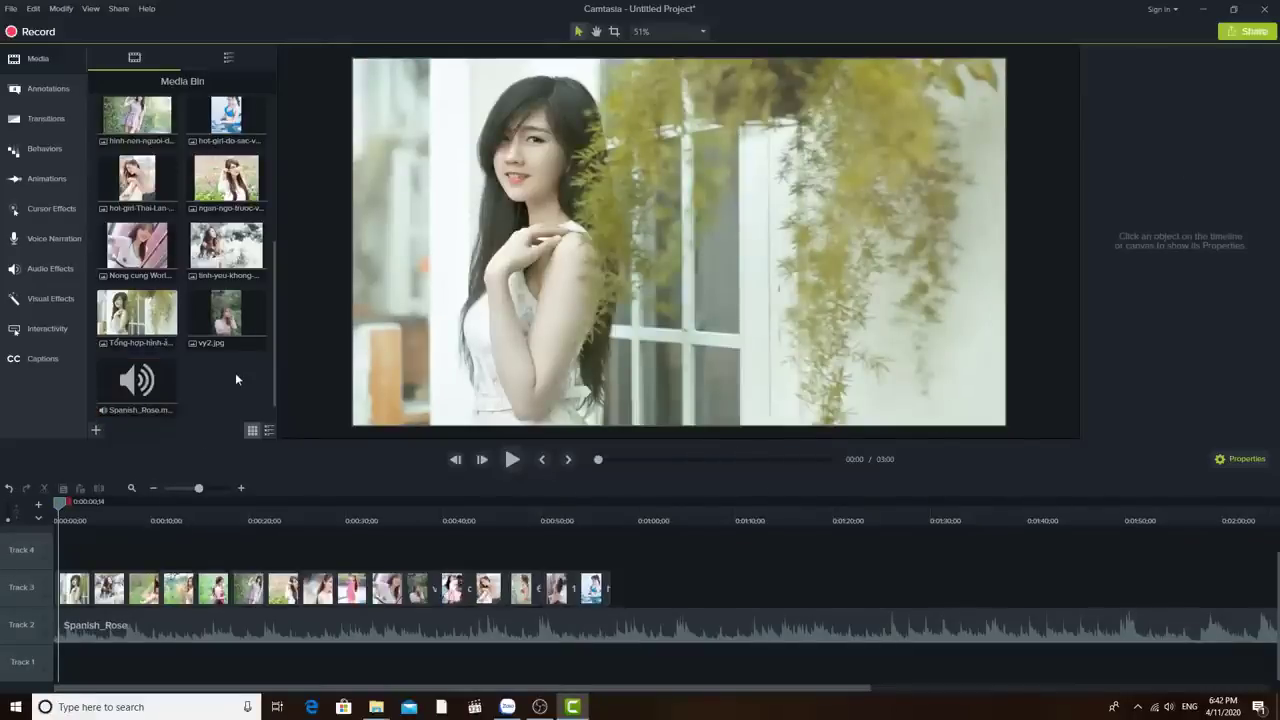
click(56, 125)
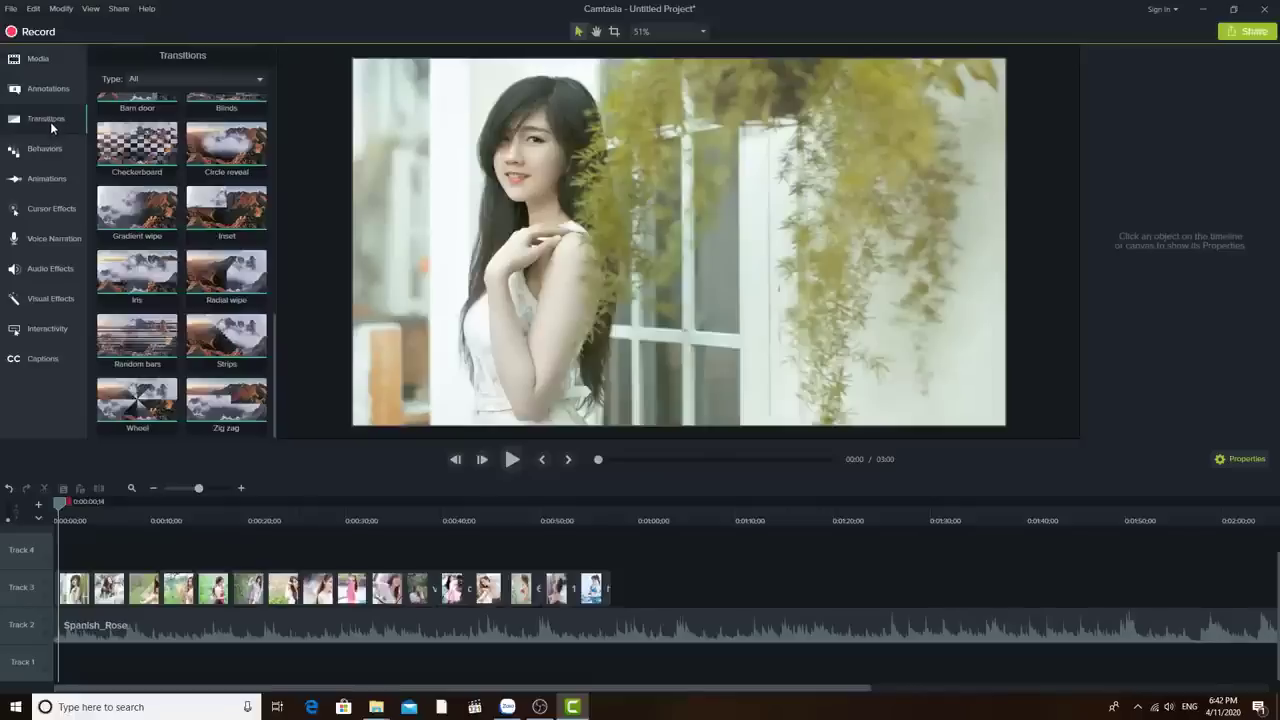
click(51, 119)
click(53, 119)
drag(271, 376, 276, 140)
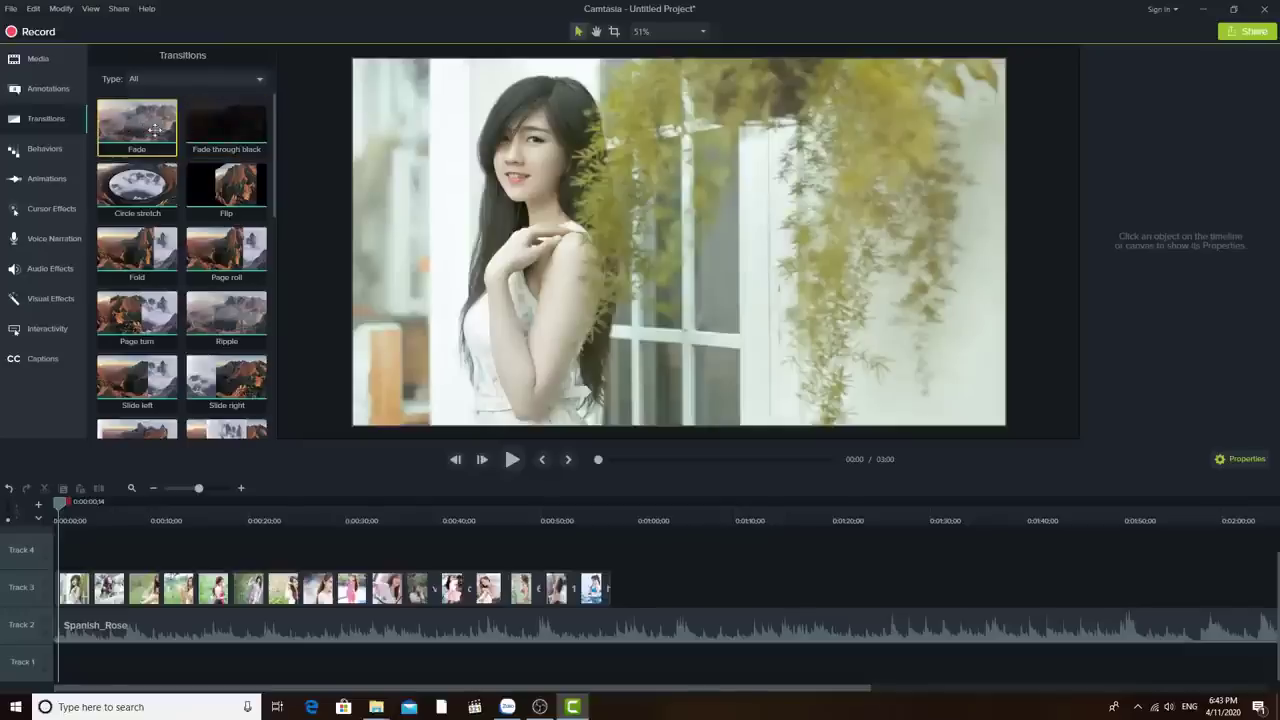
drag(64, 508, 95, 508)
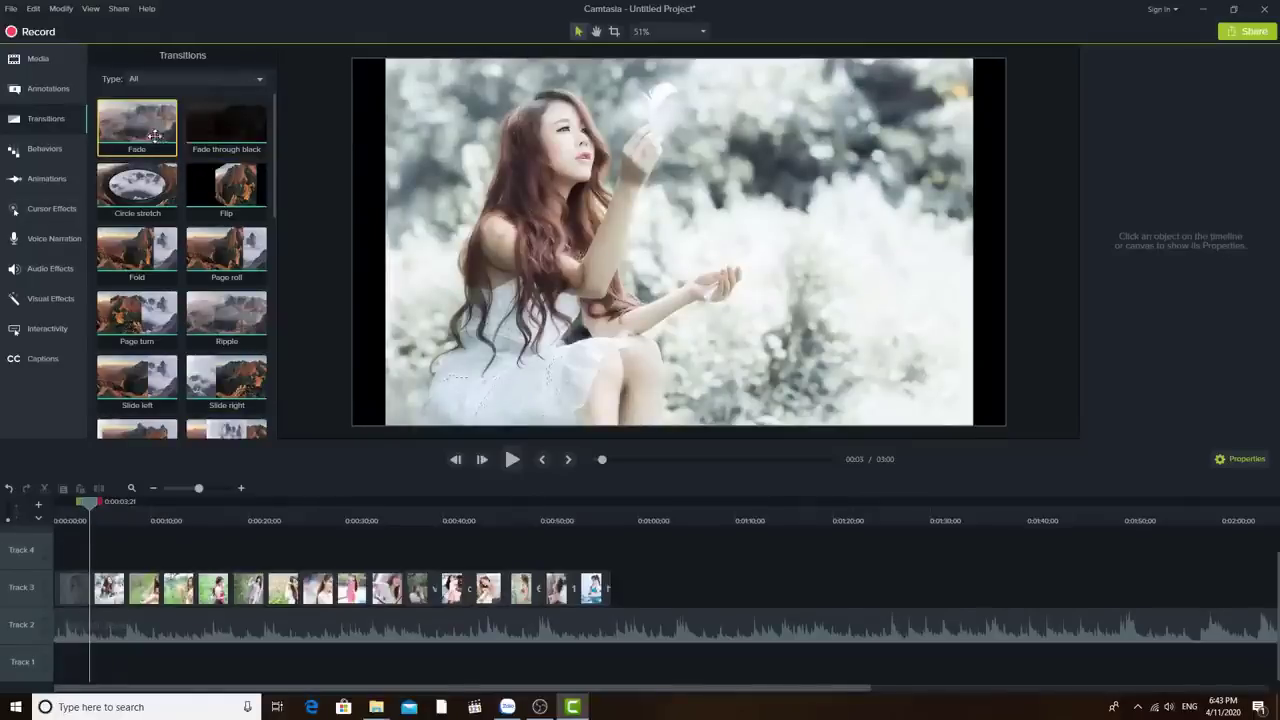
drag(134, 127, 90, 590)
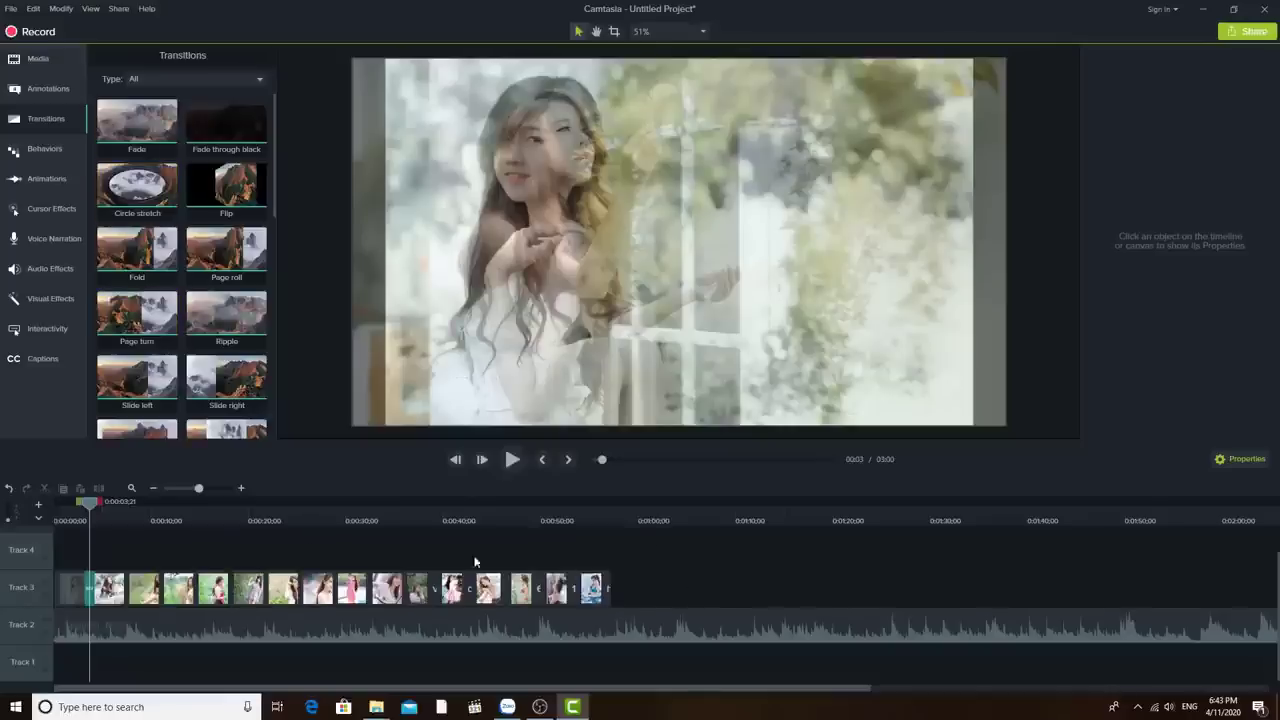
- Select all images on Track 3 and apply the Fade through black transition to them at once
drag(652, 580, 35, 566)
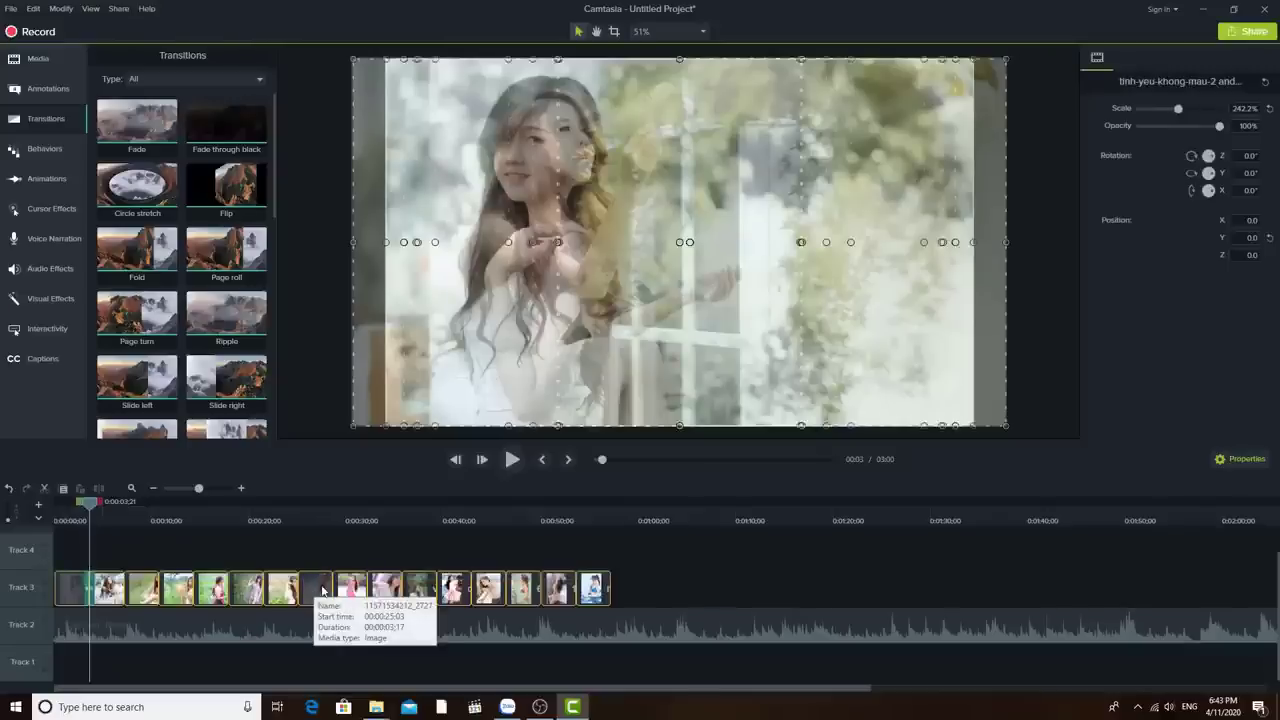
key(ctrl+a)
drag(680, 585, 52, 558)
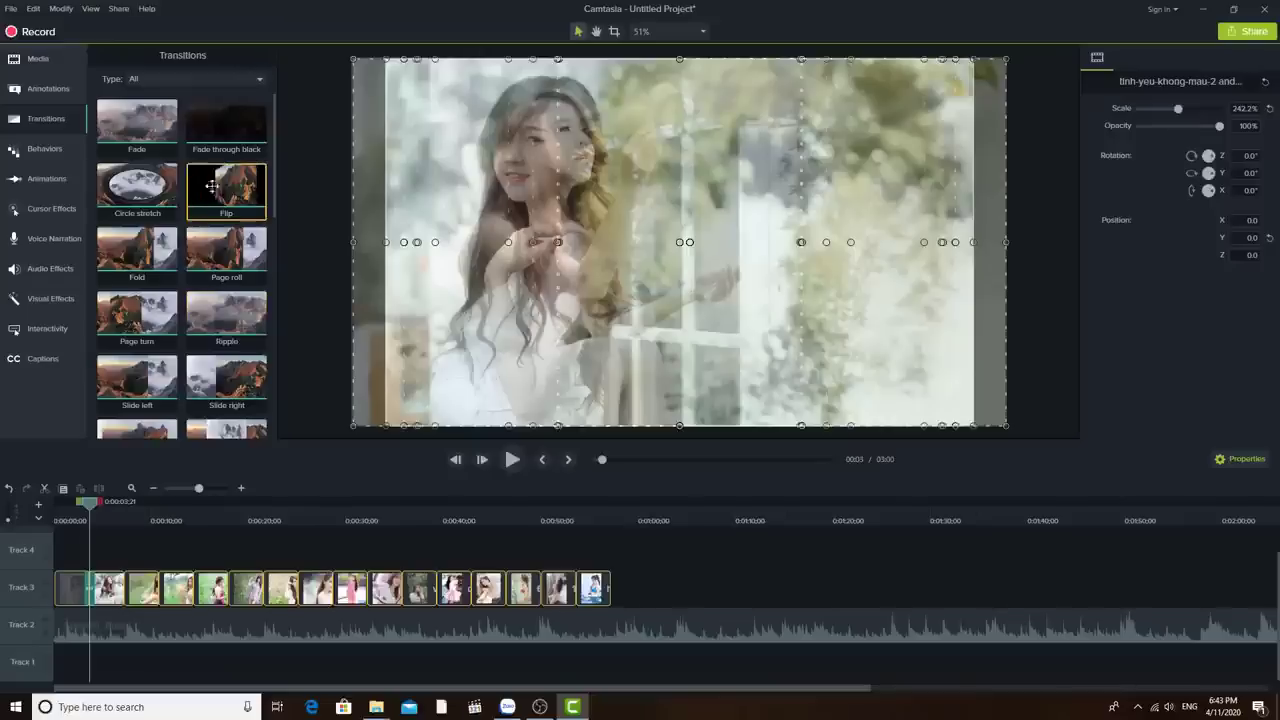
drag(214, 195, 218, 582)
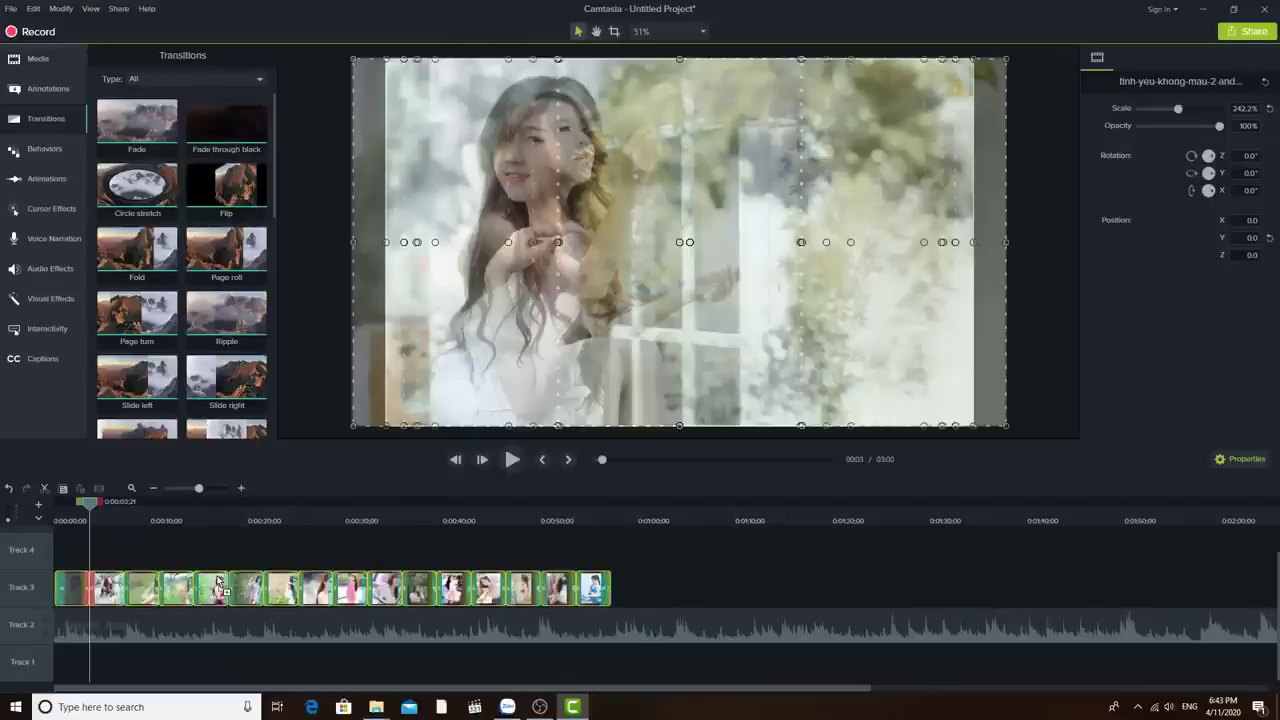
right_click(230, 124)
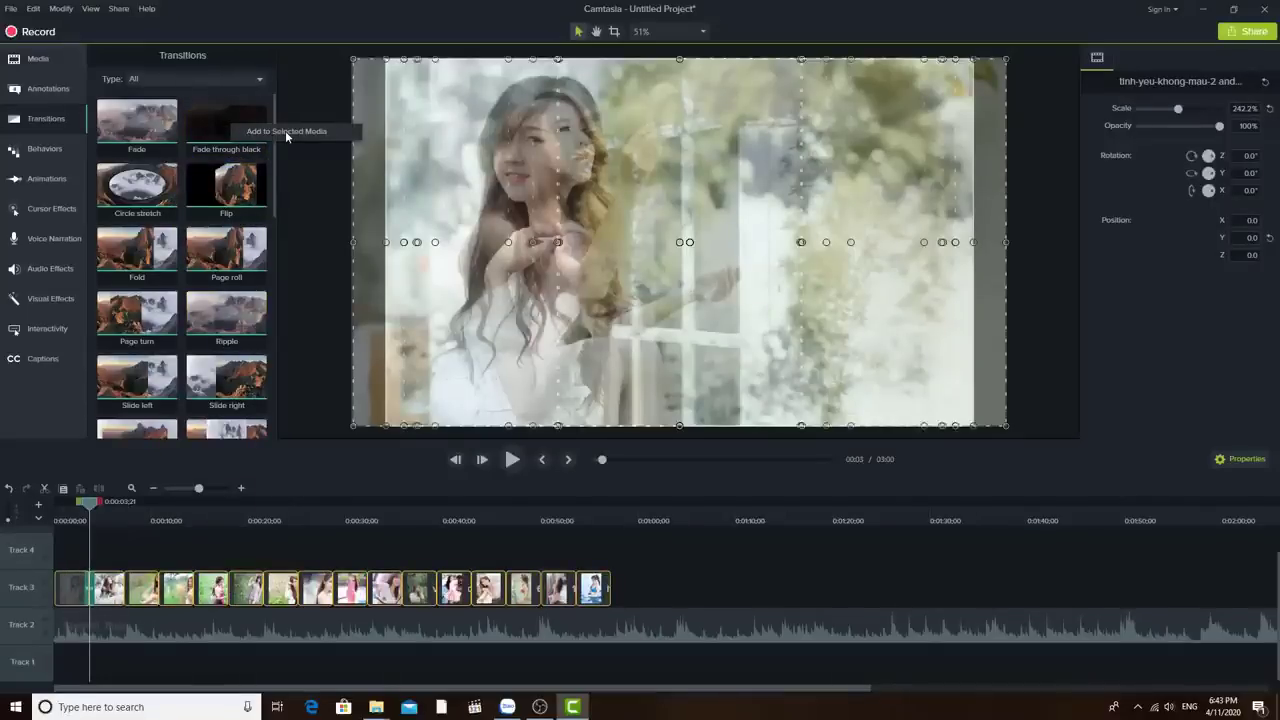
click(286, 131)
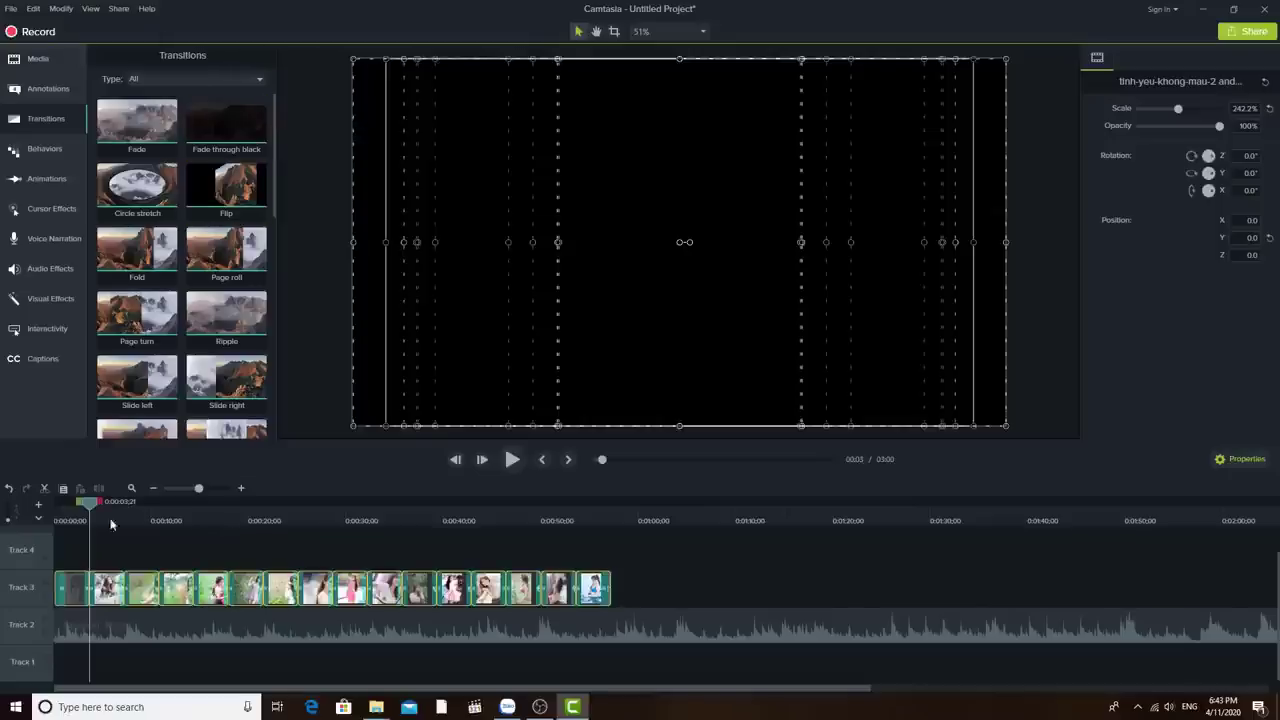
- Play back the slideshow from near its beginning to review the applied transitions, ending with the images deselected
drag(92, 505, 110, 537)
click(512, 459)
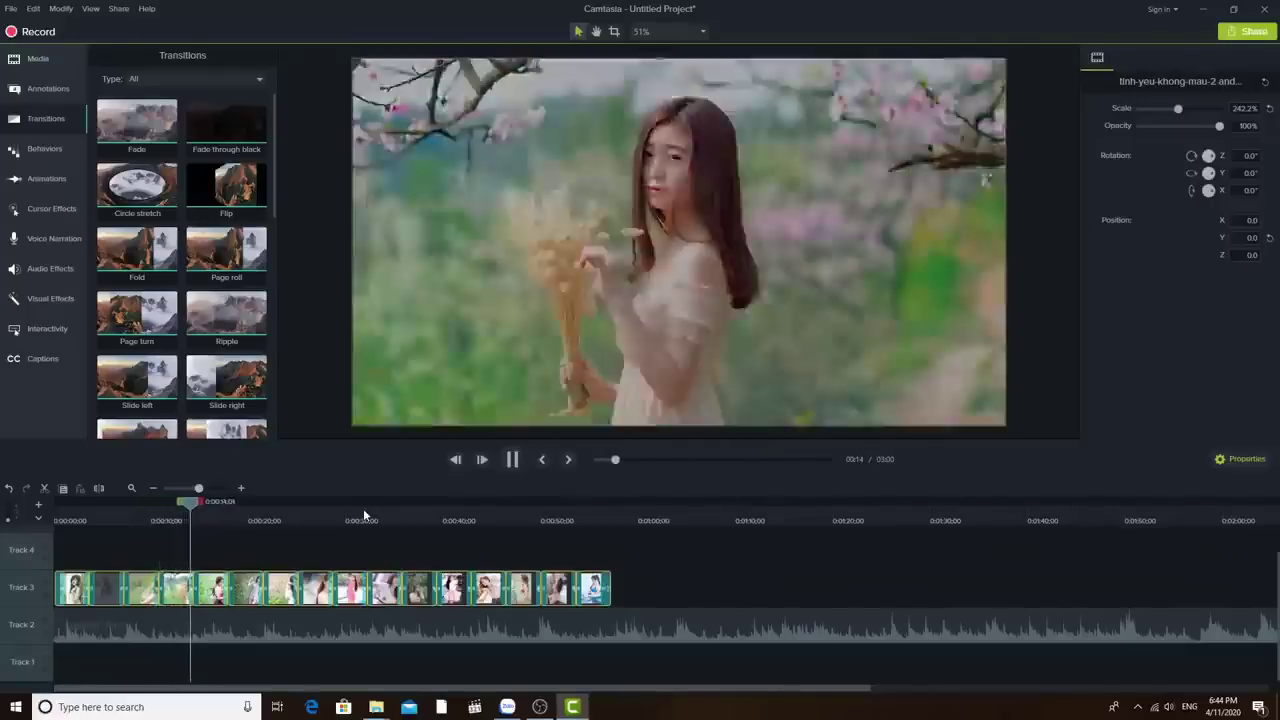
click(511, 459)
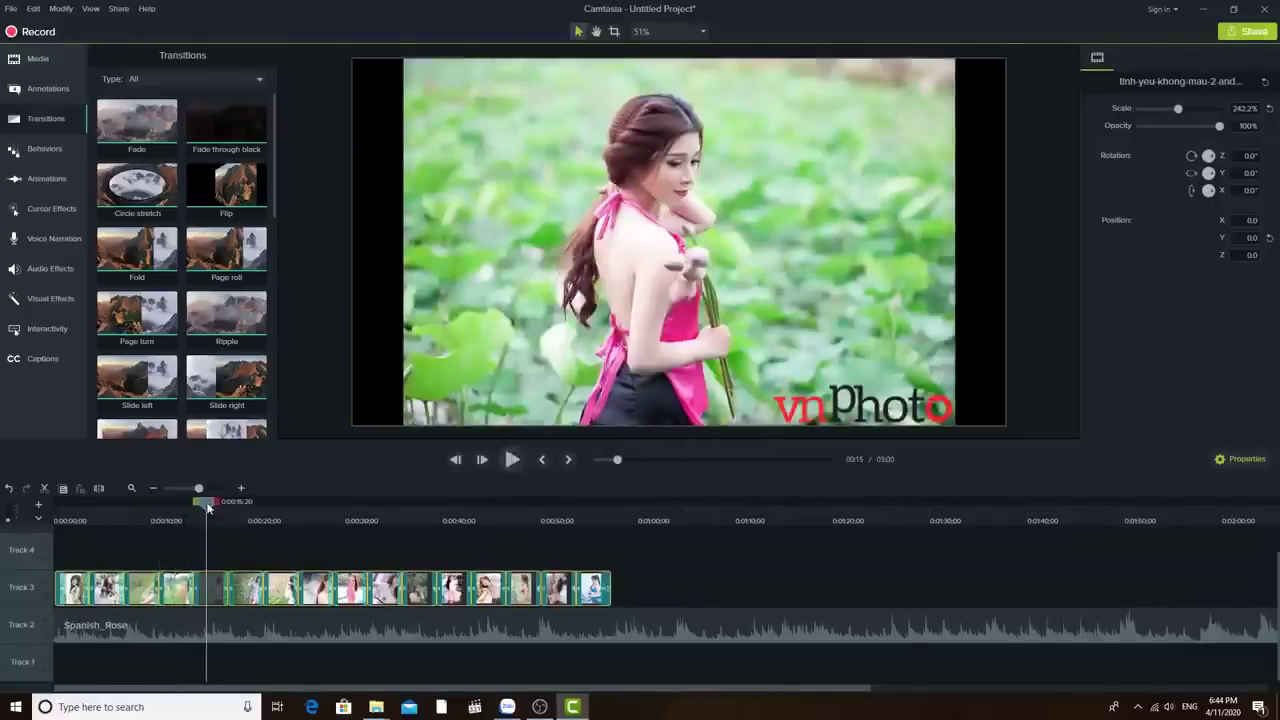
drag(208, 509, 119, 512)
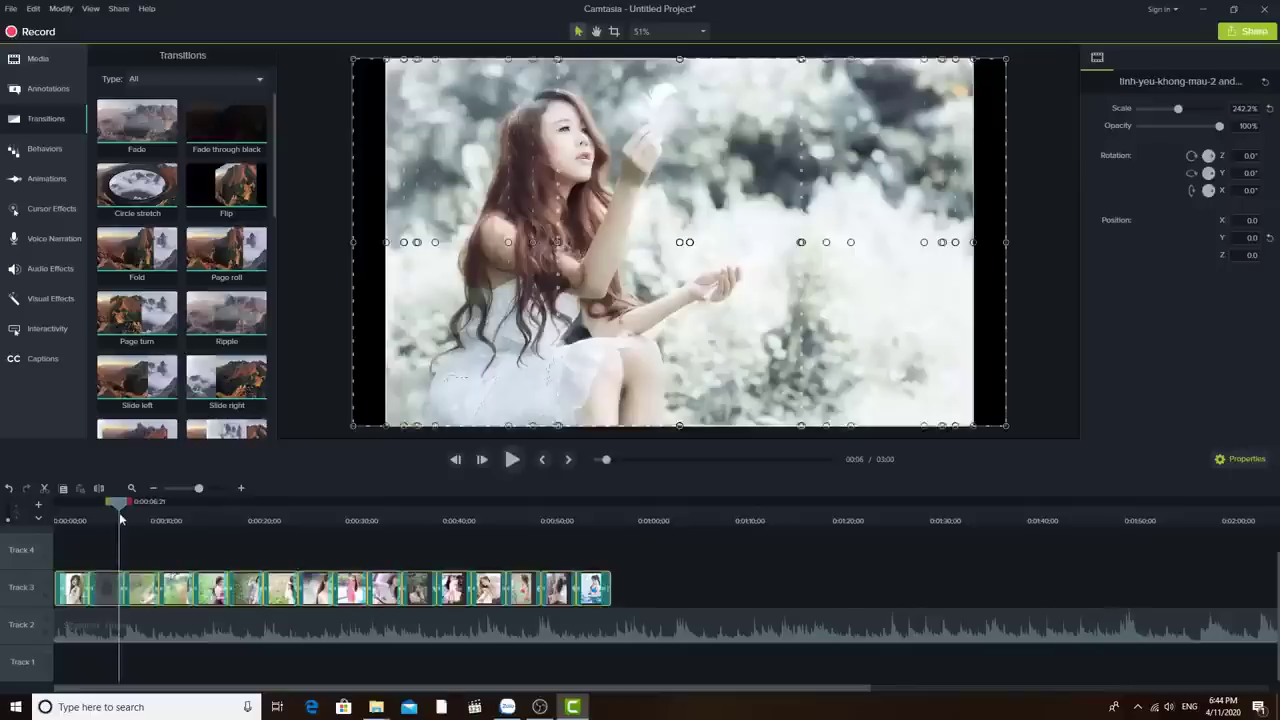
click(380, 547)
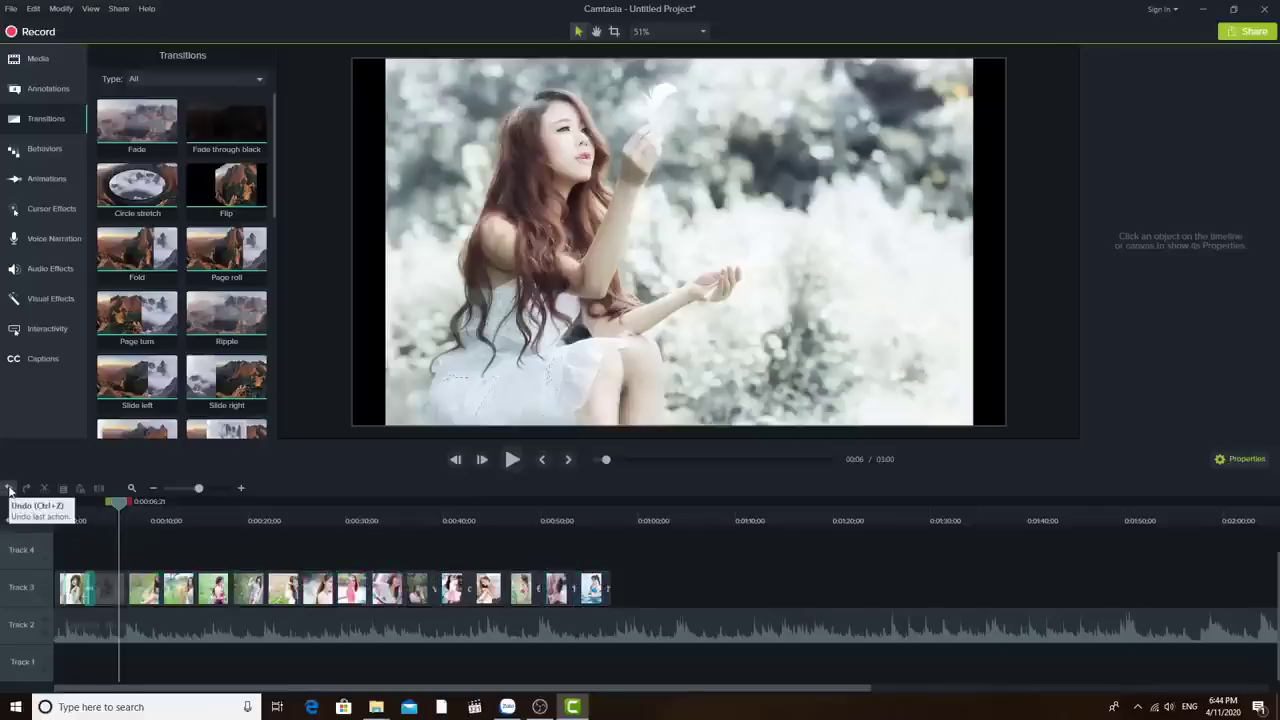
- Delete the Fade transition between the first two images on Track 3 and apply a replacement transition from the transition library
click(88, 587)
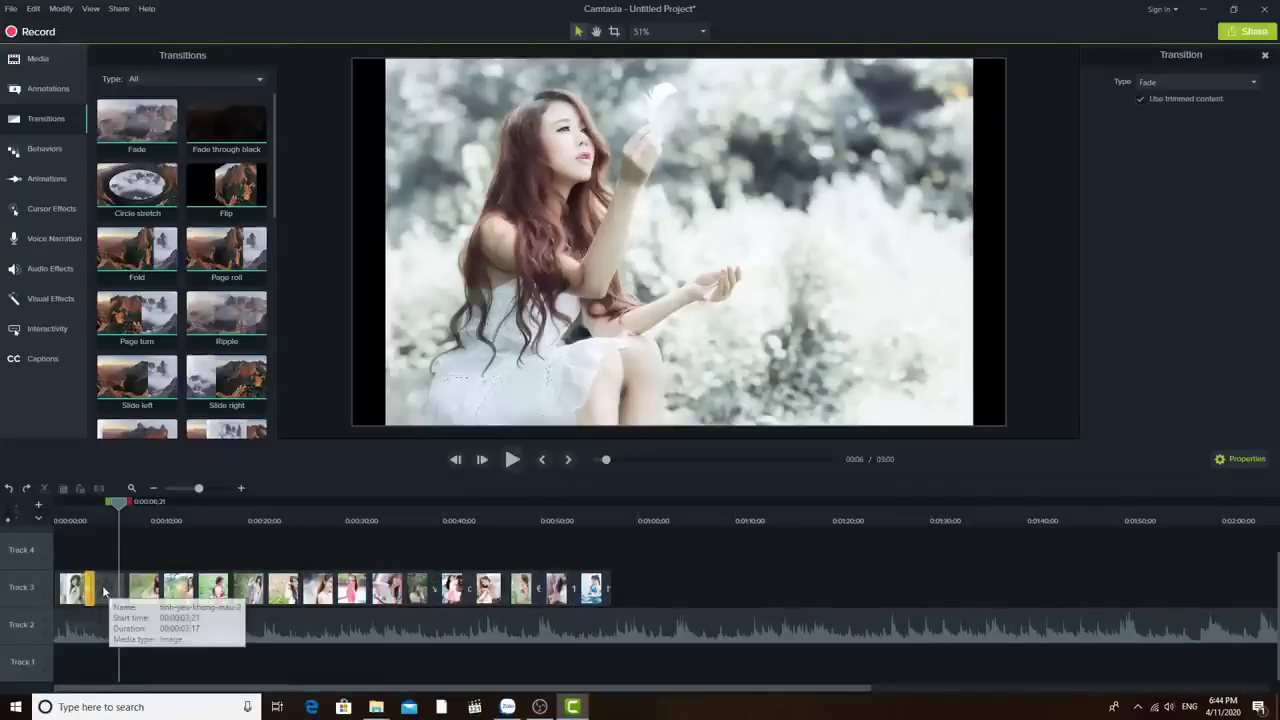
key(Delete)
drag(122, 512, 67, 508)
drag(146, 284, 107, 590)
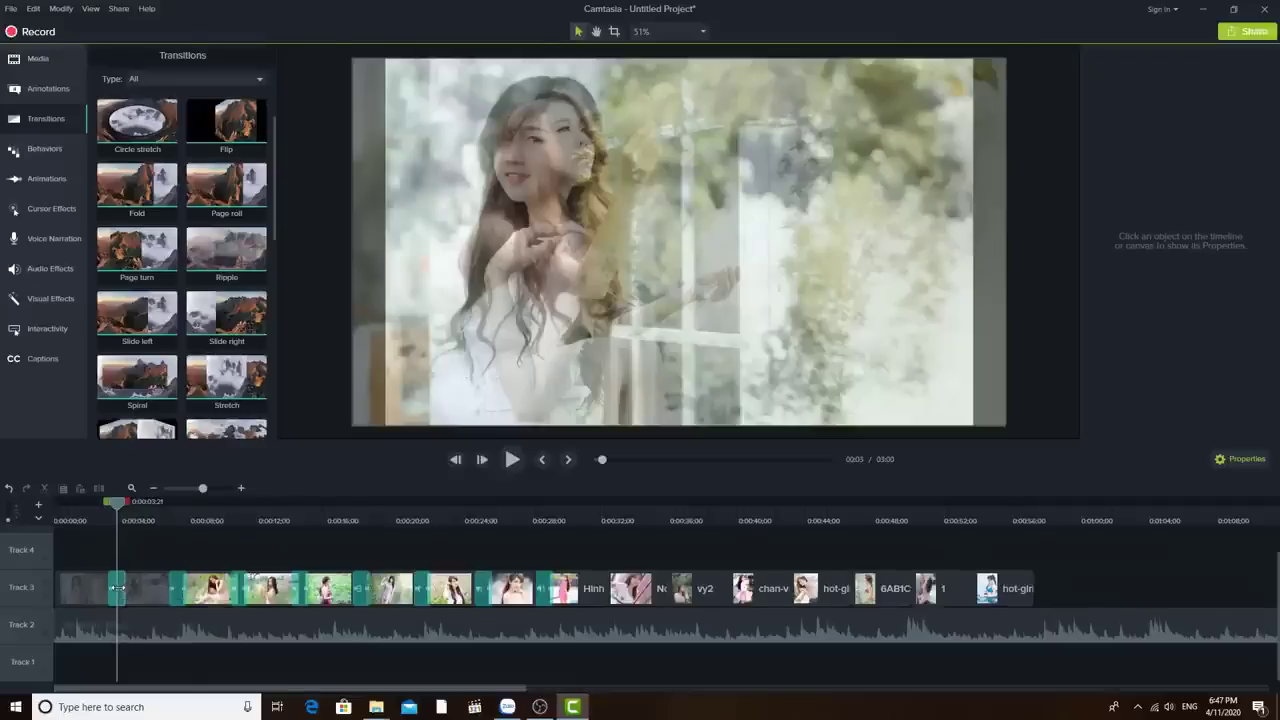
- Lengthen the Fade transition between the first two images to about 02:06 and play it back
drag(117, 588, 100, 588)
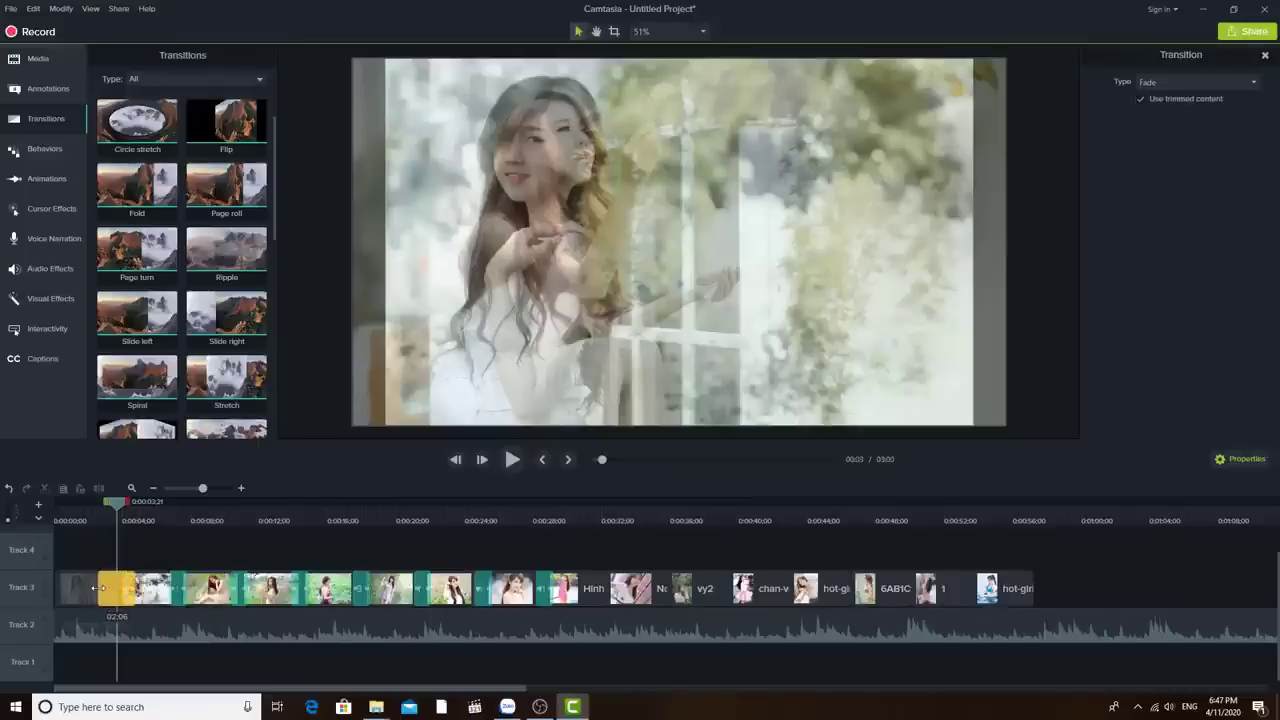
drag(117, 510, 94, 510)
key(space)
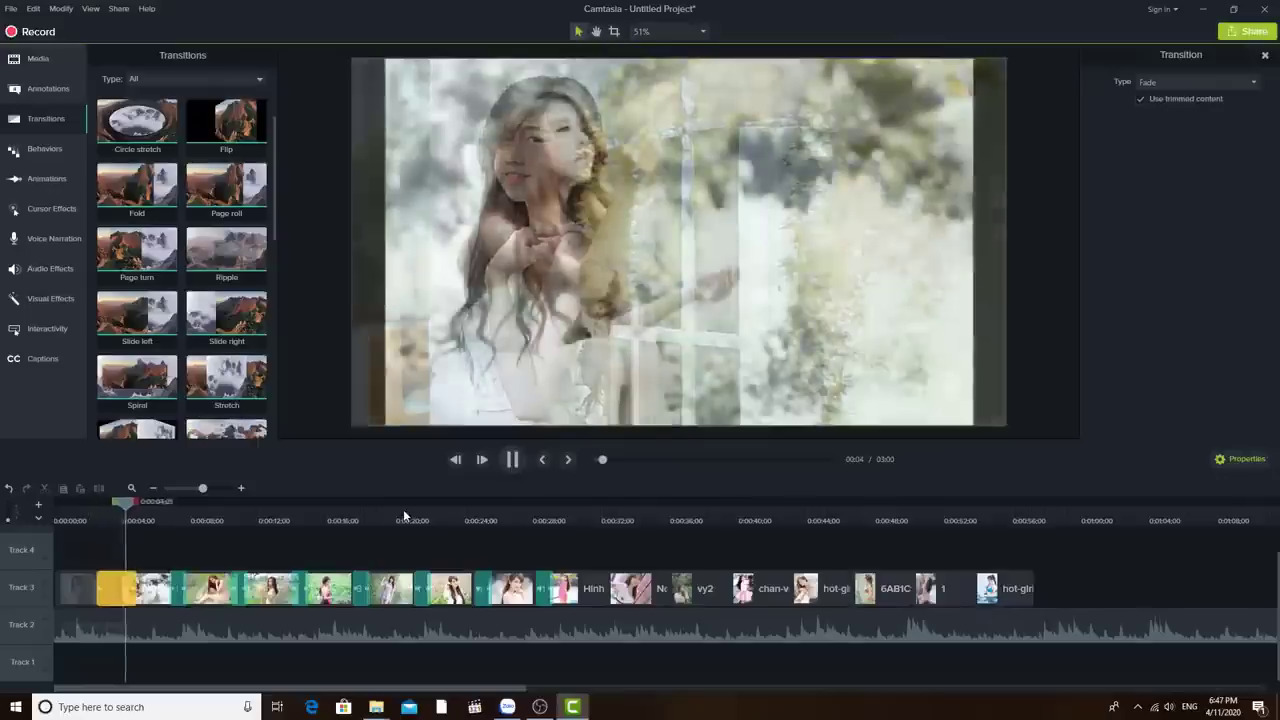
click(511, 459)
drag(154, 508, 95, 510)
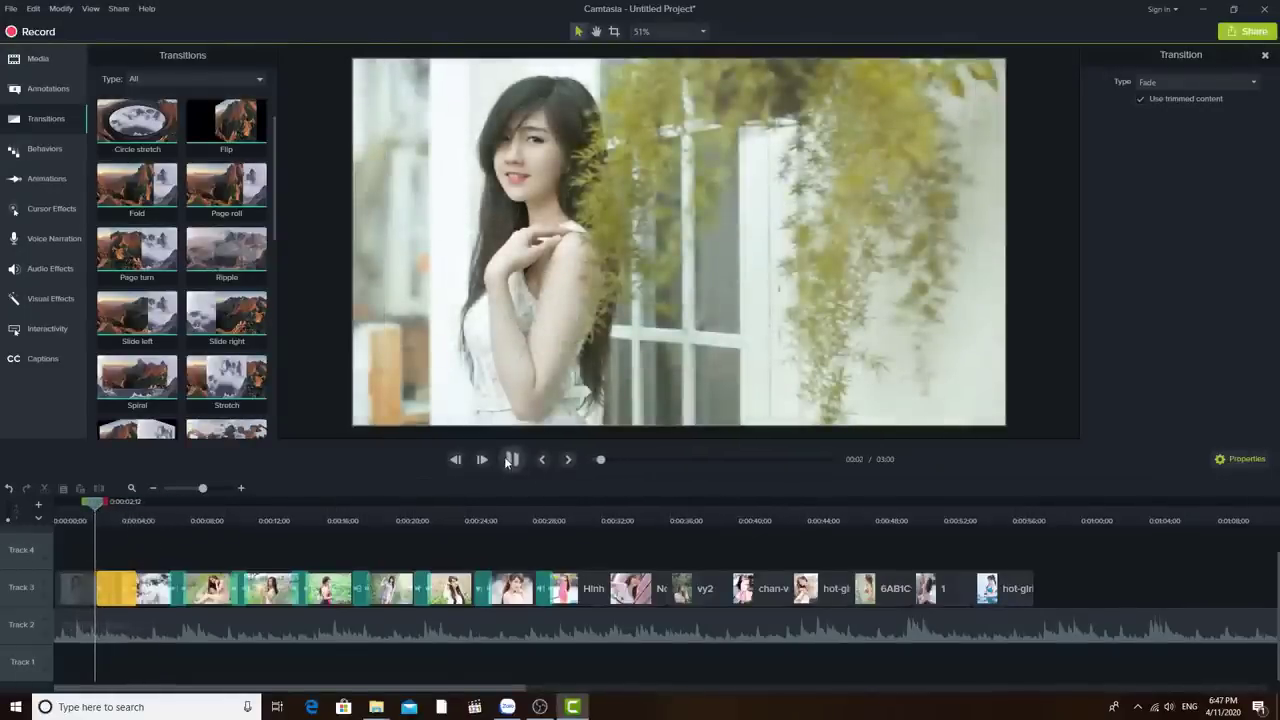
click(136, 510)
- Lengthen the Fade through black transition between the second and third images to about 02:06, previewing the result
click(166, 586)
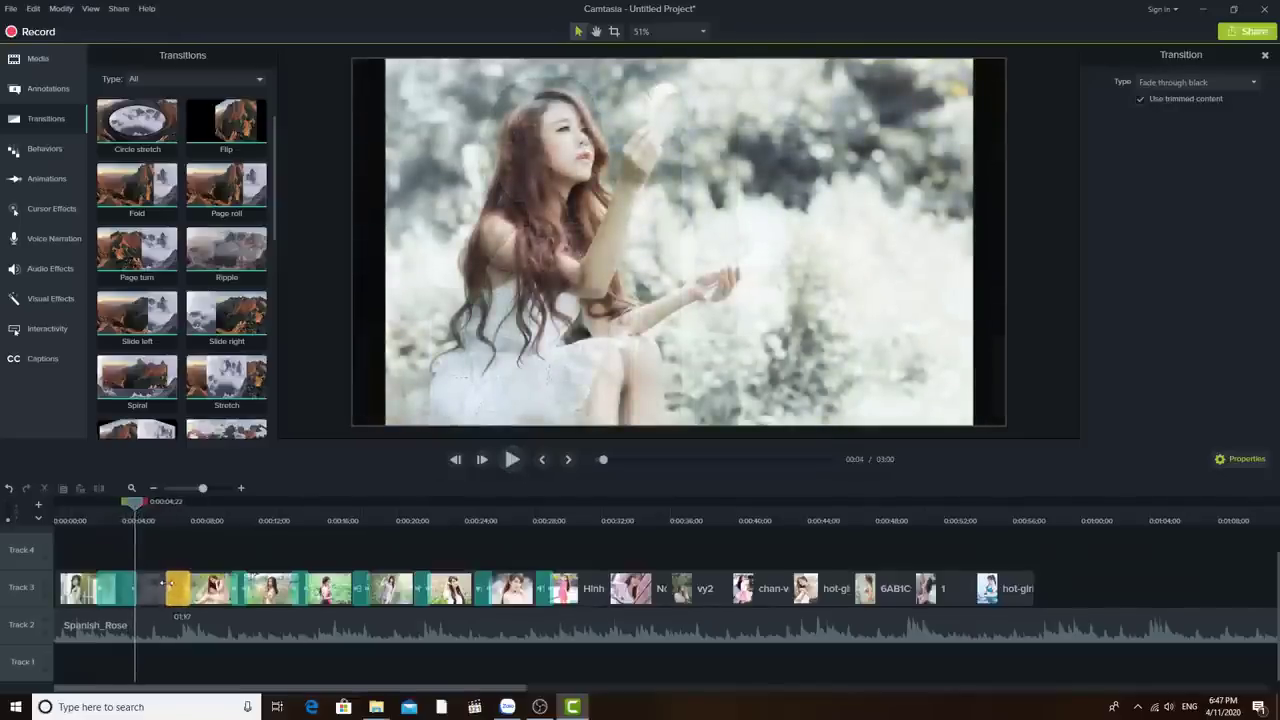
drag(136, 512, 157, 514)
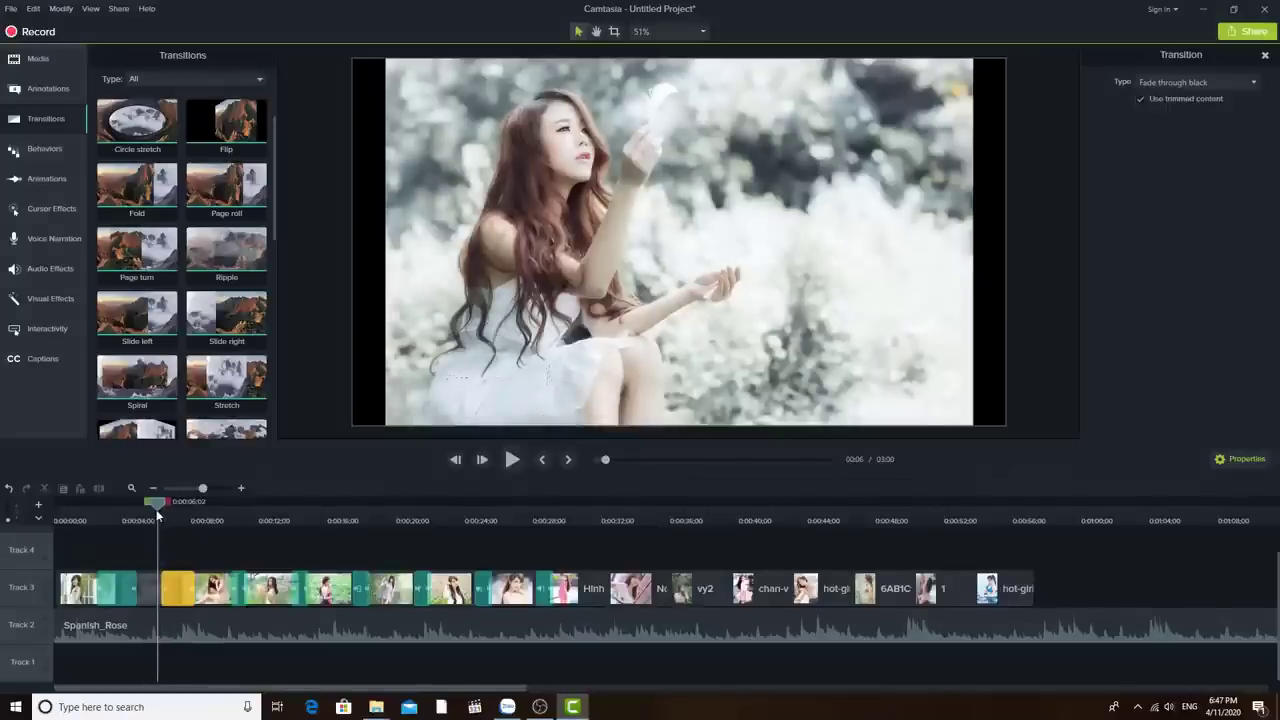
click(511, 461)
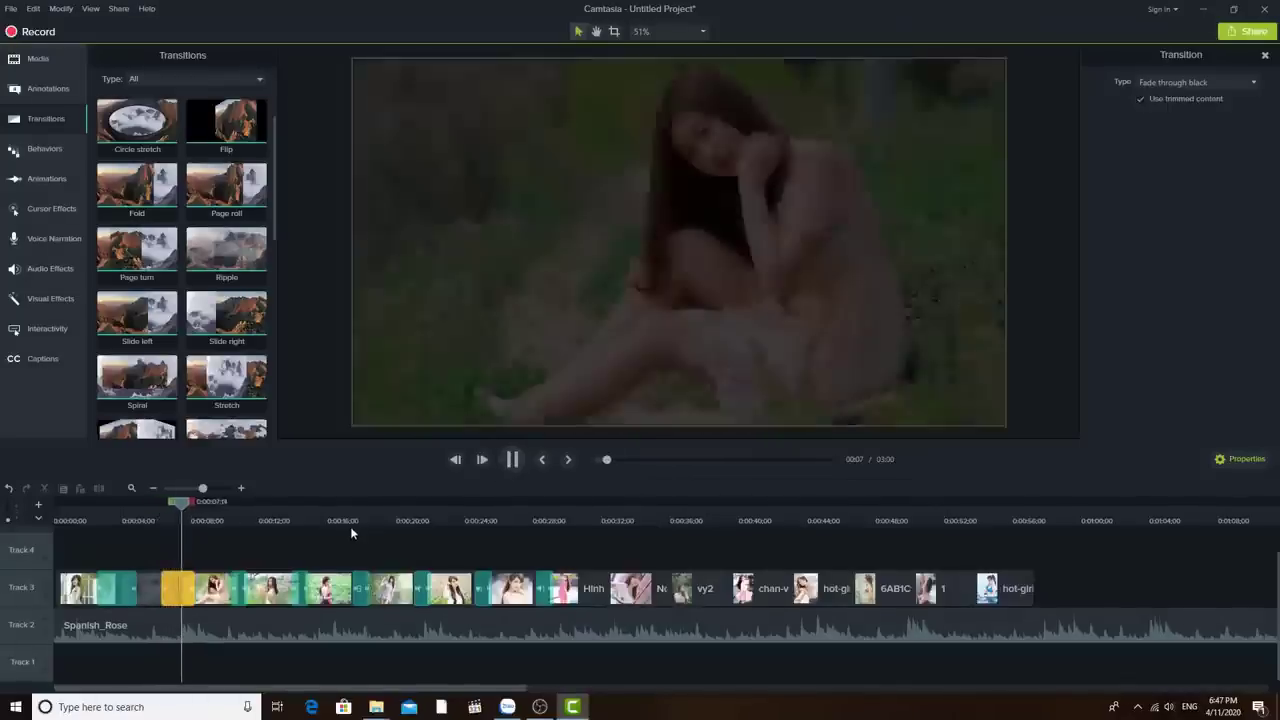
click(512, 459)
drag(195, 578, 193, 578)
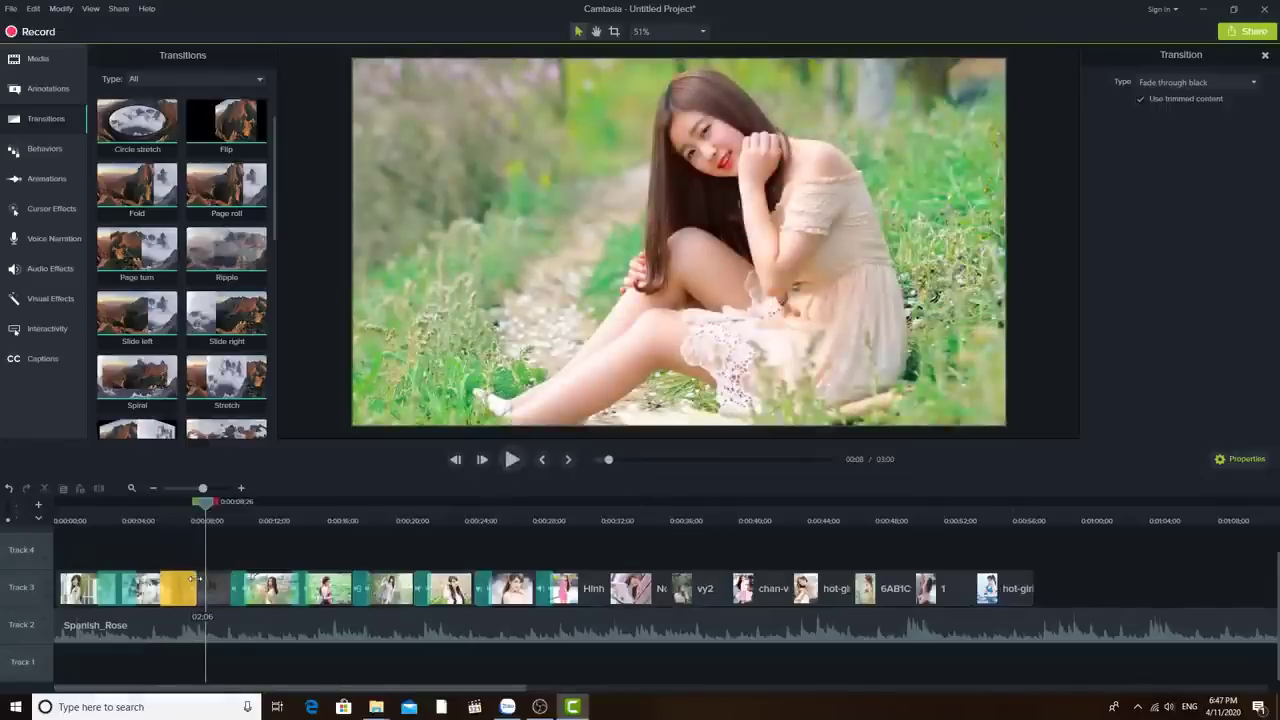
drag(204, 505, 152, 505)
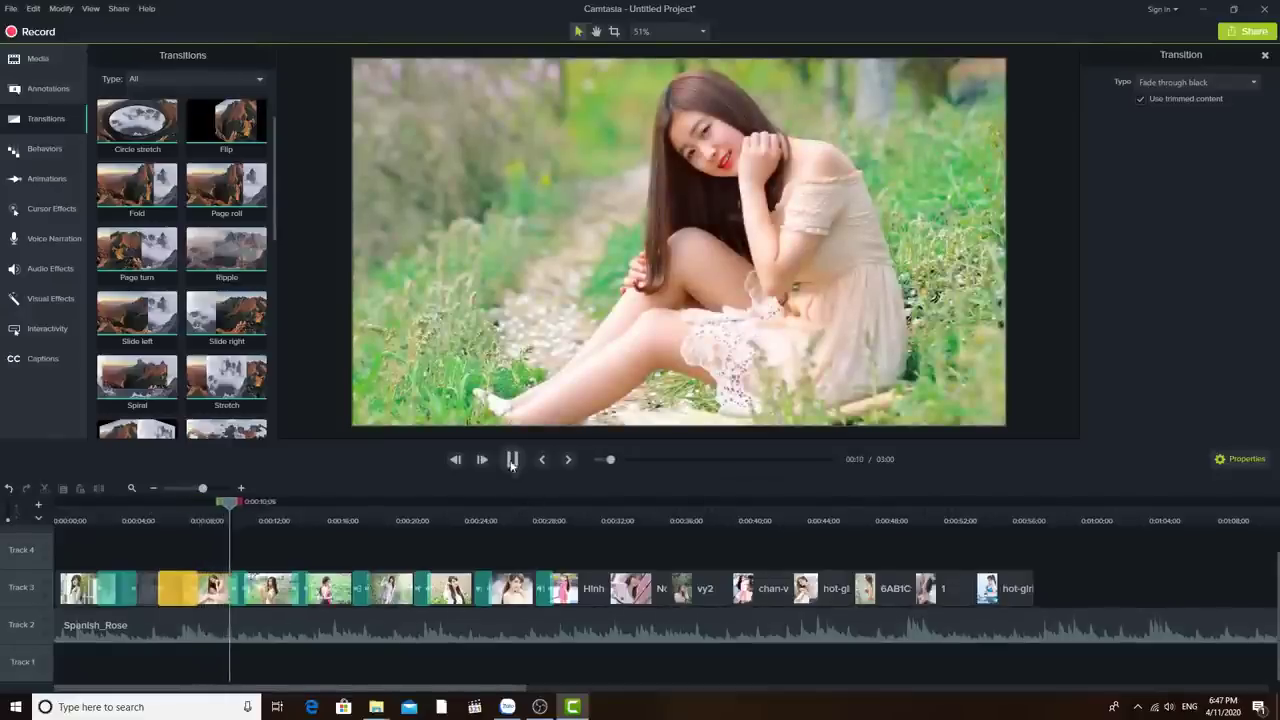
click(512, 459)
- Lengthen the Circle stretch transition between the third and fourth images to about 01:22, preview it and deselect it
drag(235, 590, 228, 590)
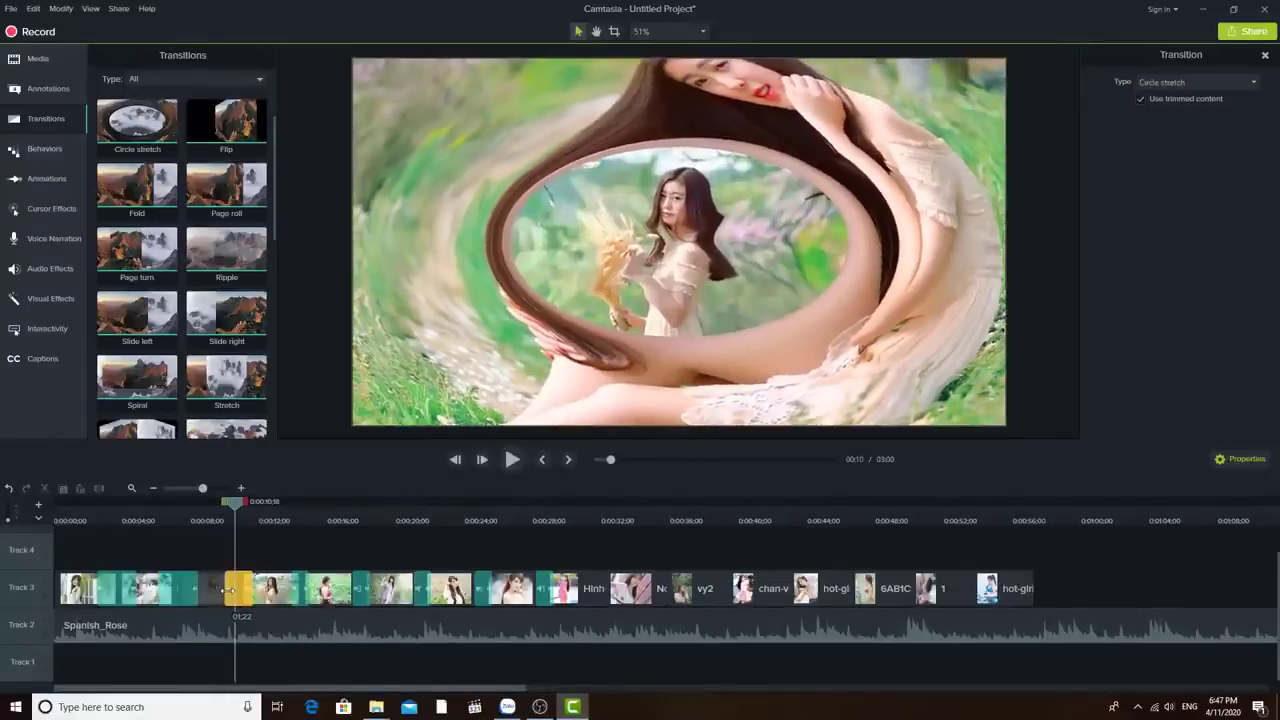
drag(236, 508, 222, 504)
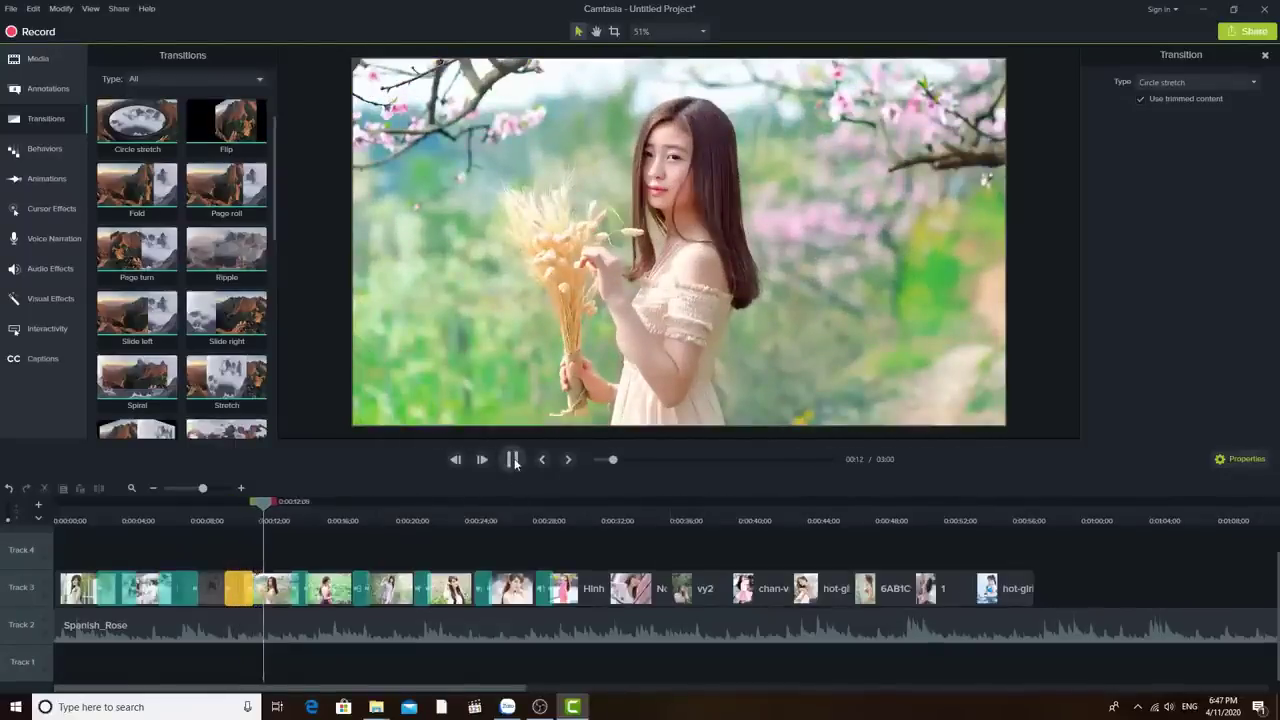
click(512, 459)
click(390, 566)
mouse_move(330, 518)
mouse_down()
mouse_move(163, 525)
mouse_move(67, 548)
mouse_move(108, 544)
mouse_move(84, 549)
mouse_move(134, 512)
mouse_move(326, 537)
mouse_up()
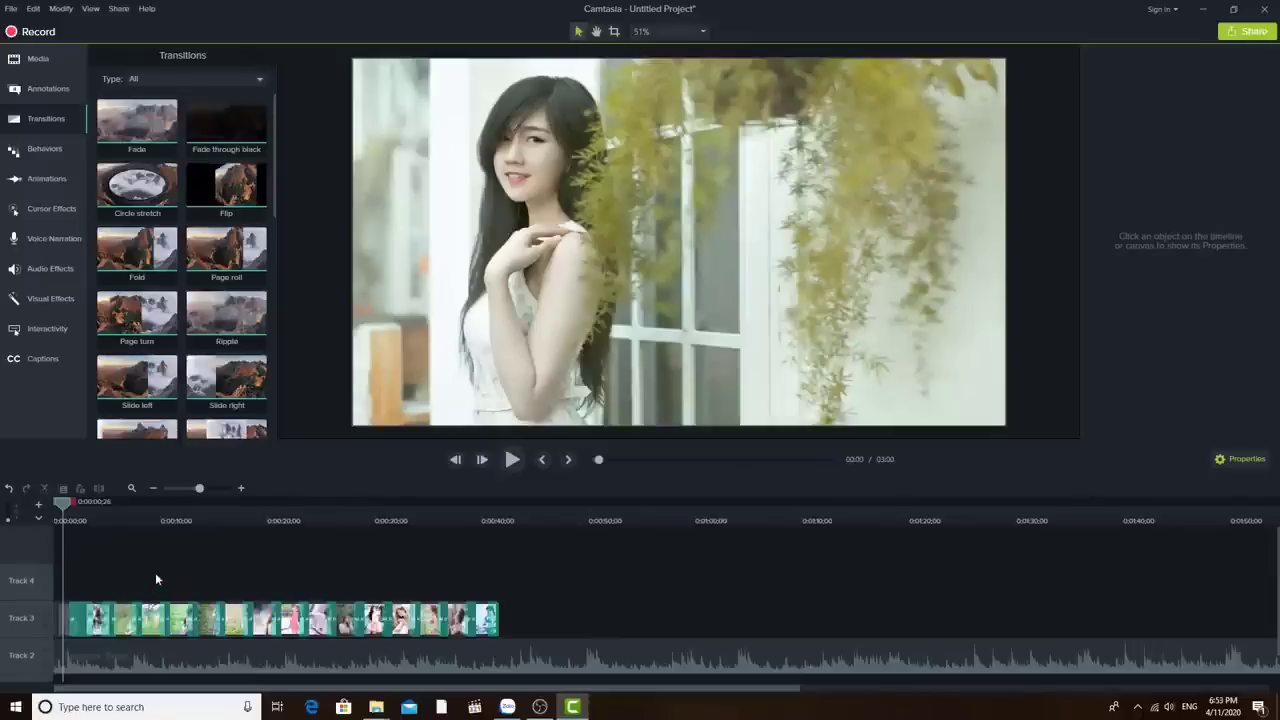
- Display the available behaviors, play the opening images of the slideshow and return the playhead to the start
click(50, 87)
click(50, 154)
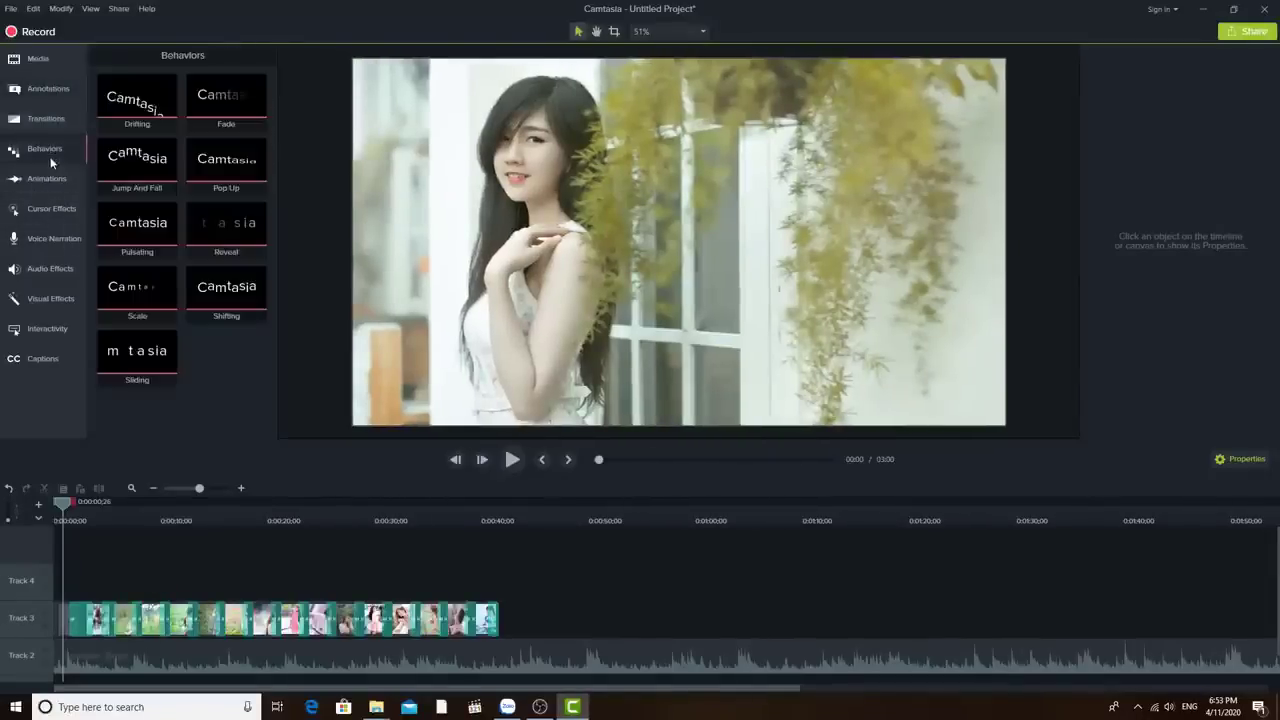
drag(62, 506, 95, 523)
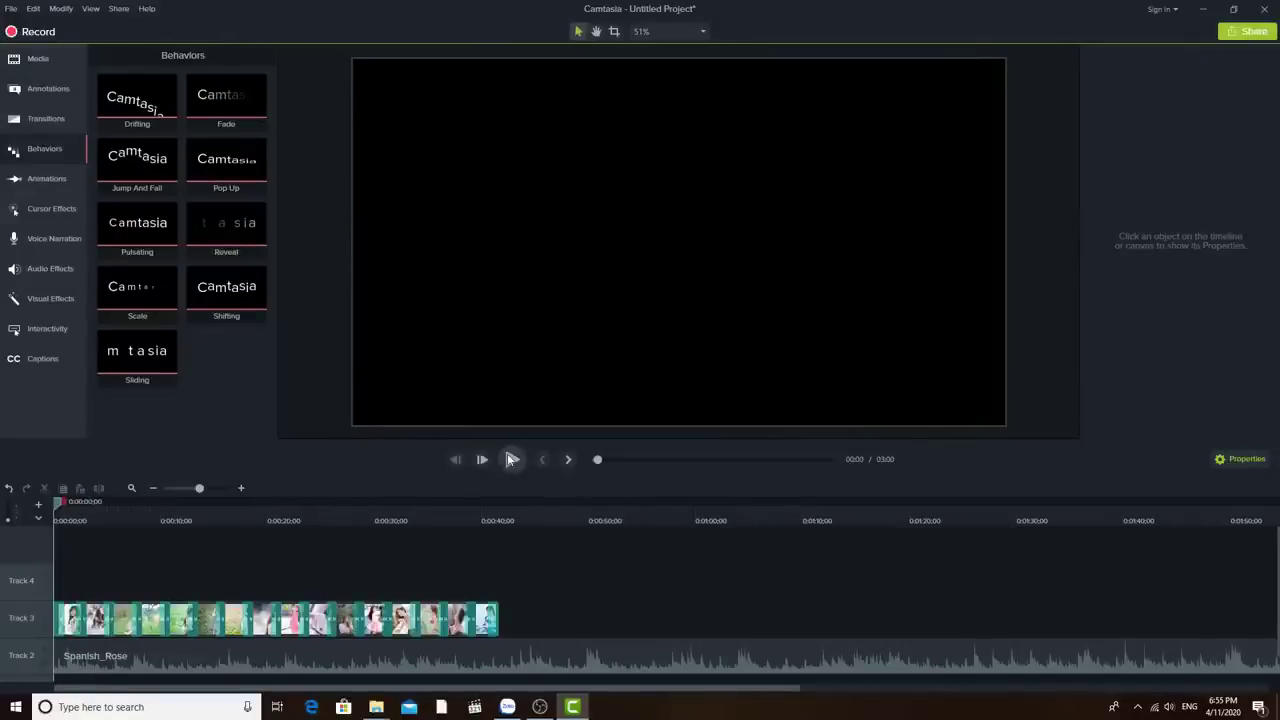
click(511, 459)
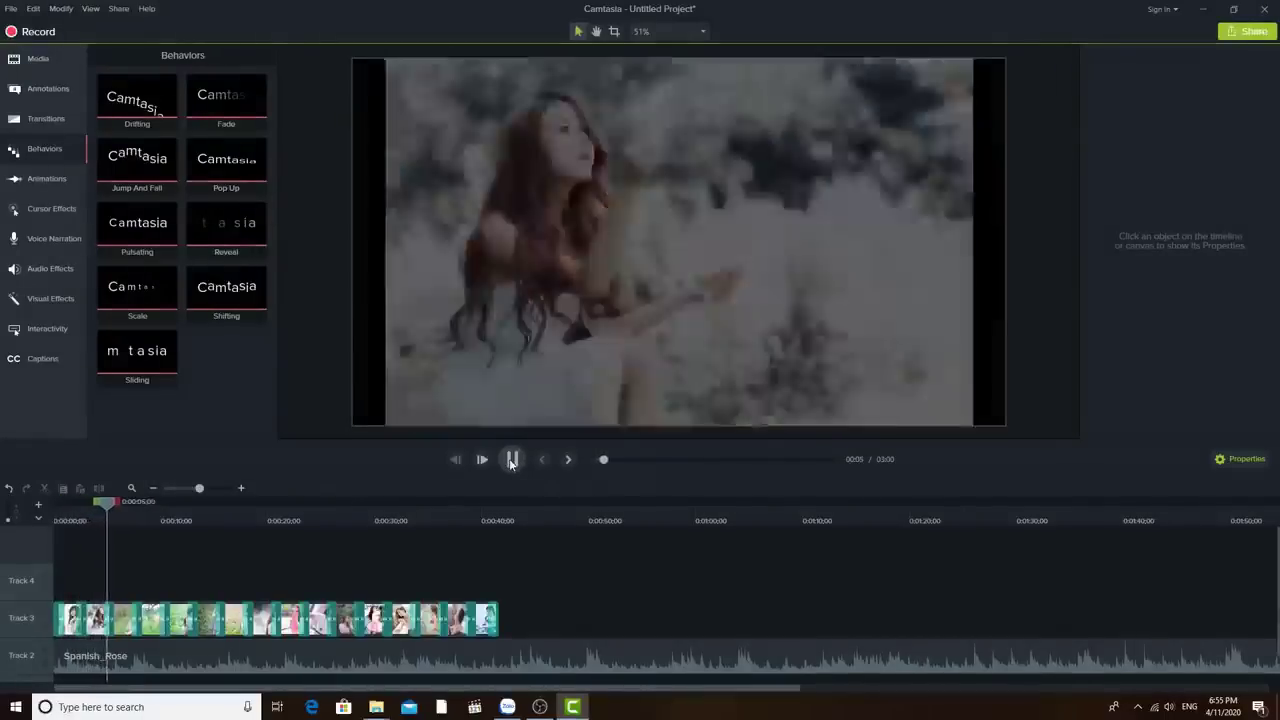
click(511, 459)
drag(122, 510, 3, 518)
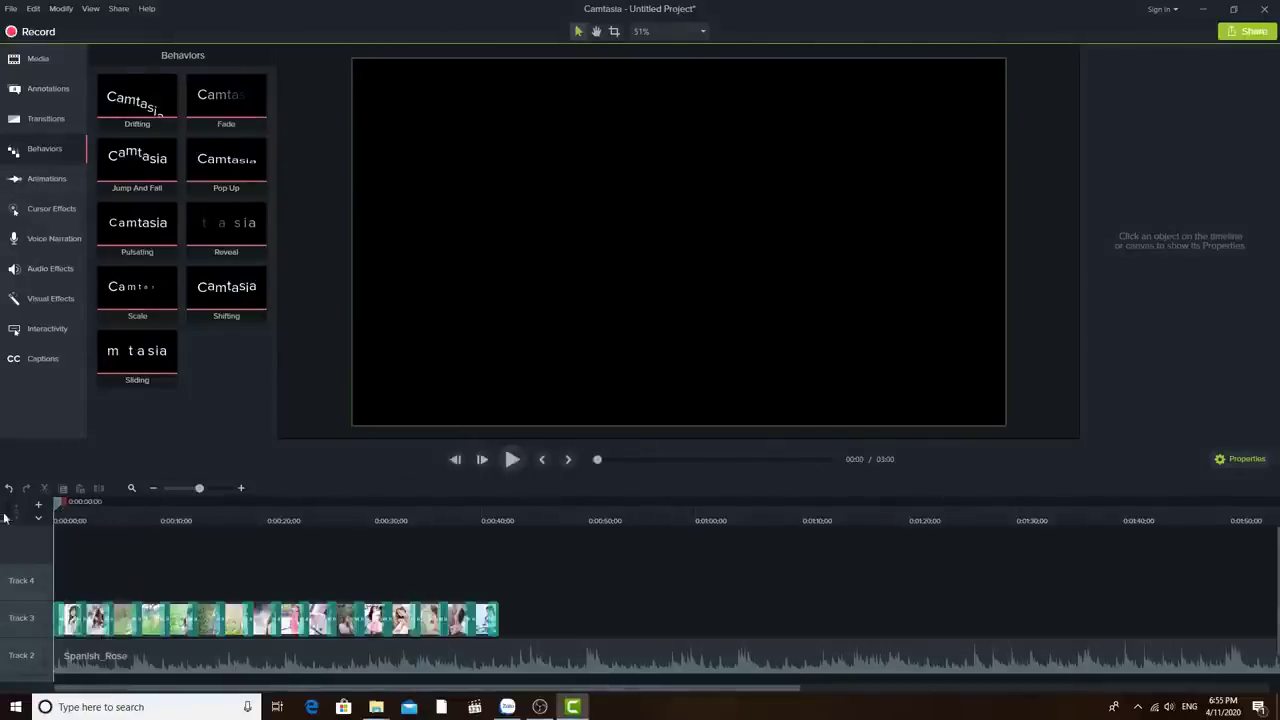
- Apply the Drifting, Fade, Jump And Fall and Pop Up behaviors to images at the start of Track 3 and preview them
drag(133, 103, 74, 622)
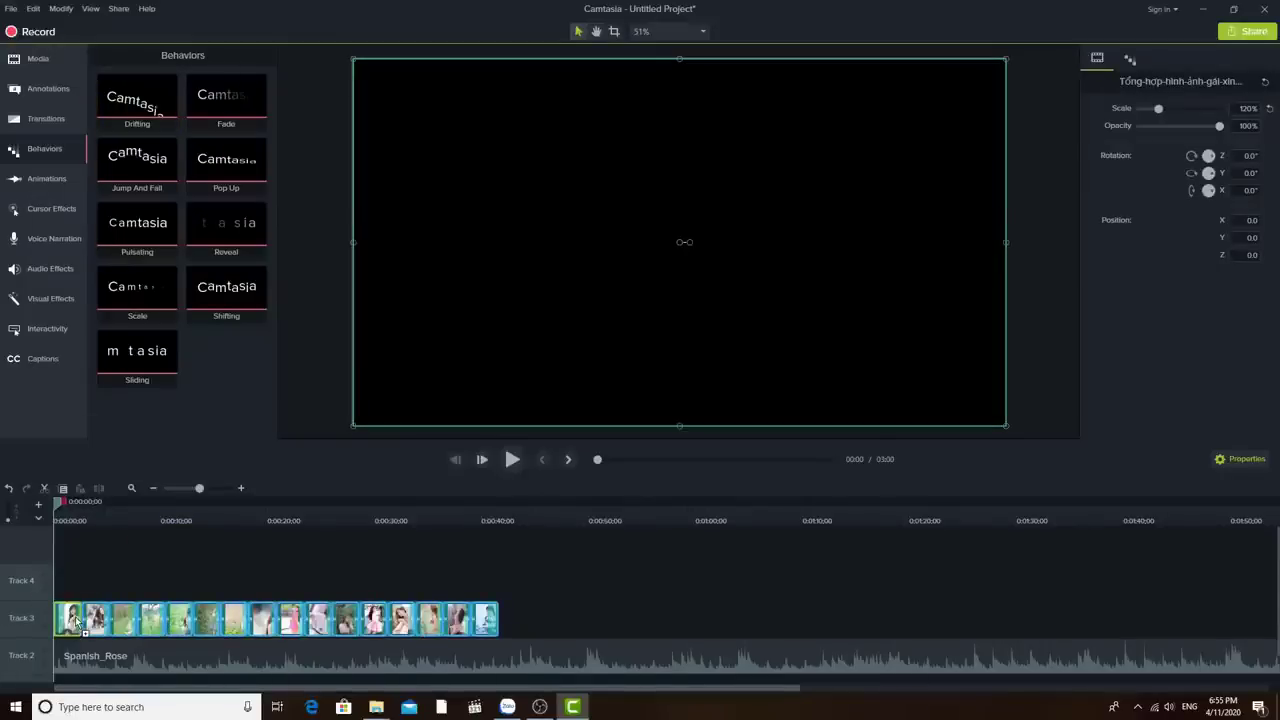
drag(226, 95, 108, 622)
drag(140, 160, 150, 620)
drag(218, 173, 177, 618)
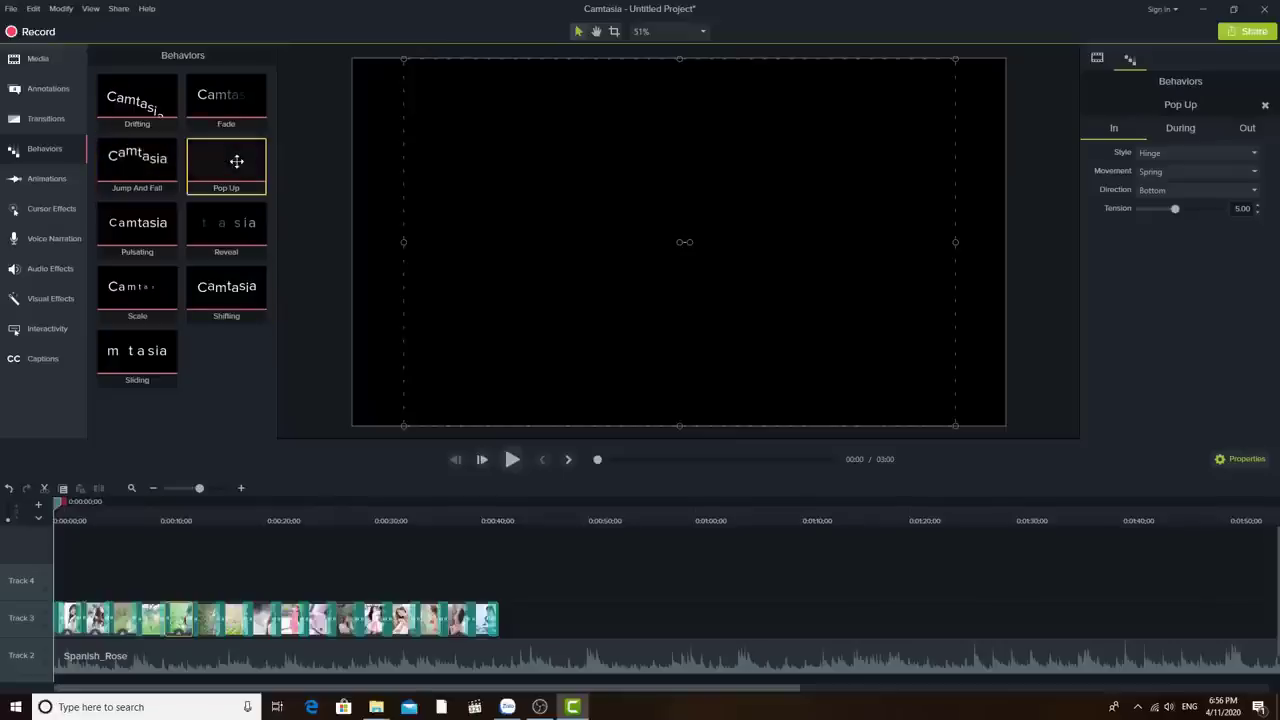
drag(236, 165, 178, 620)
click(511, 460)
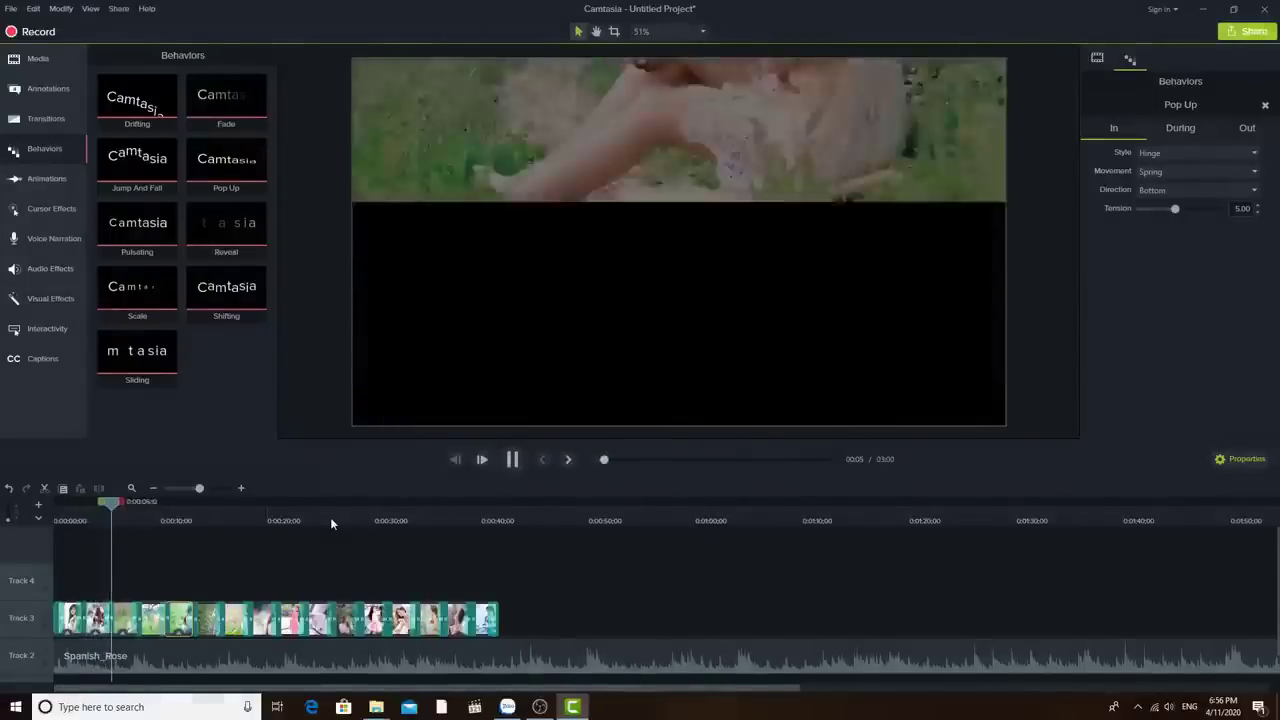
click(513, 460)
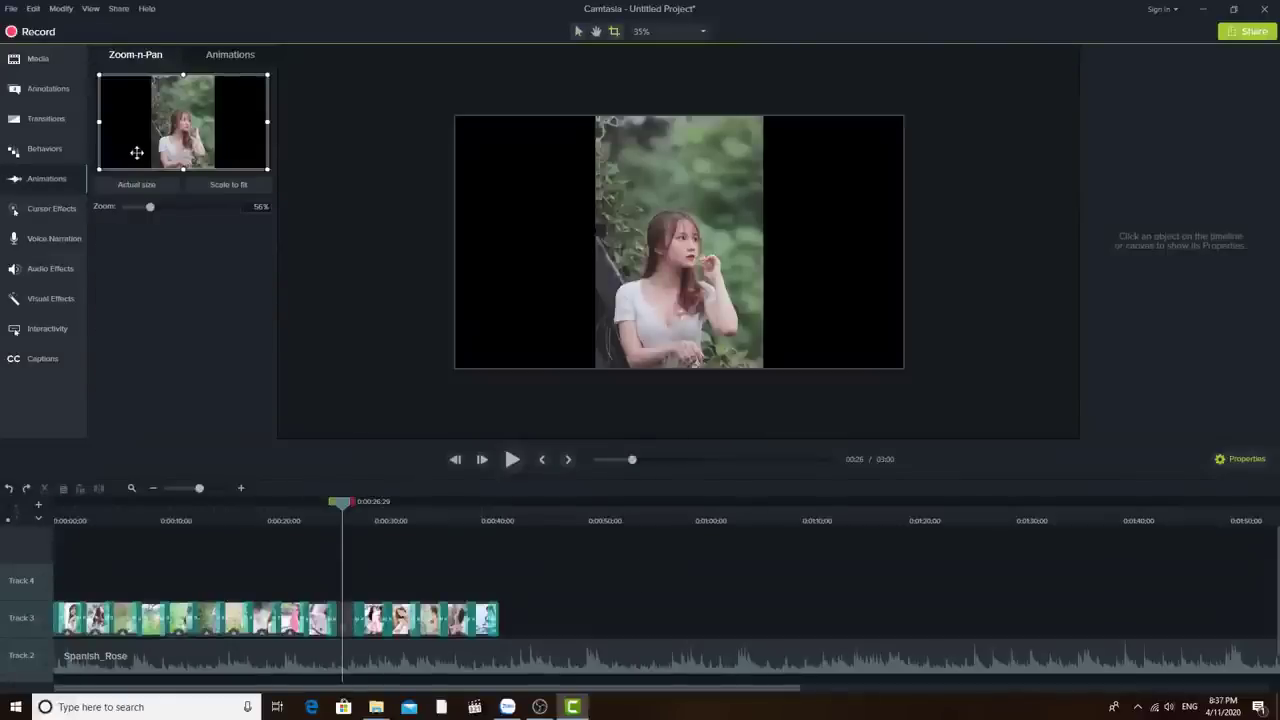
click(55, 210)
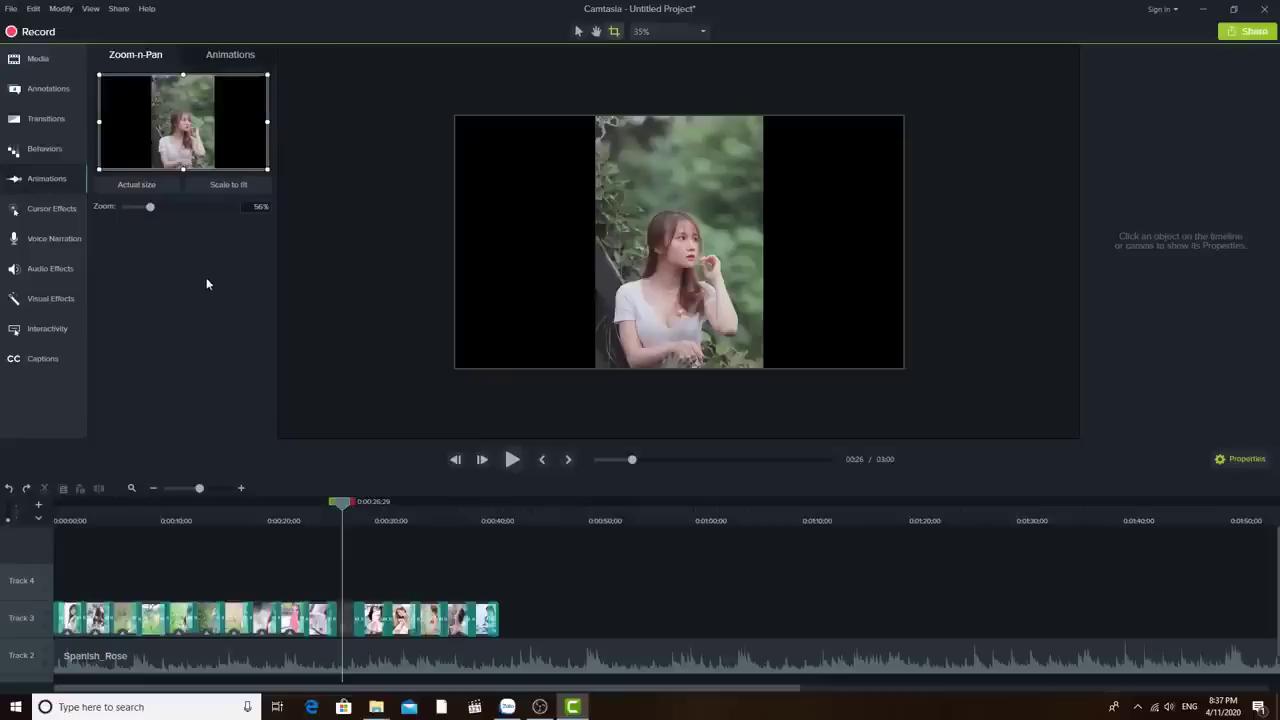
click(355, 625)
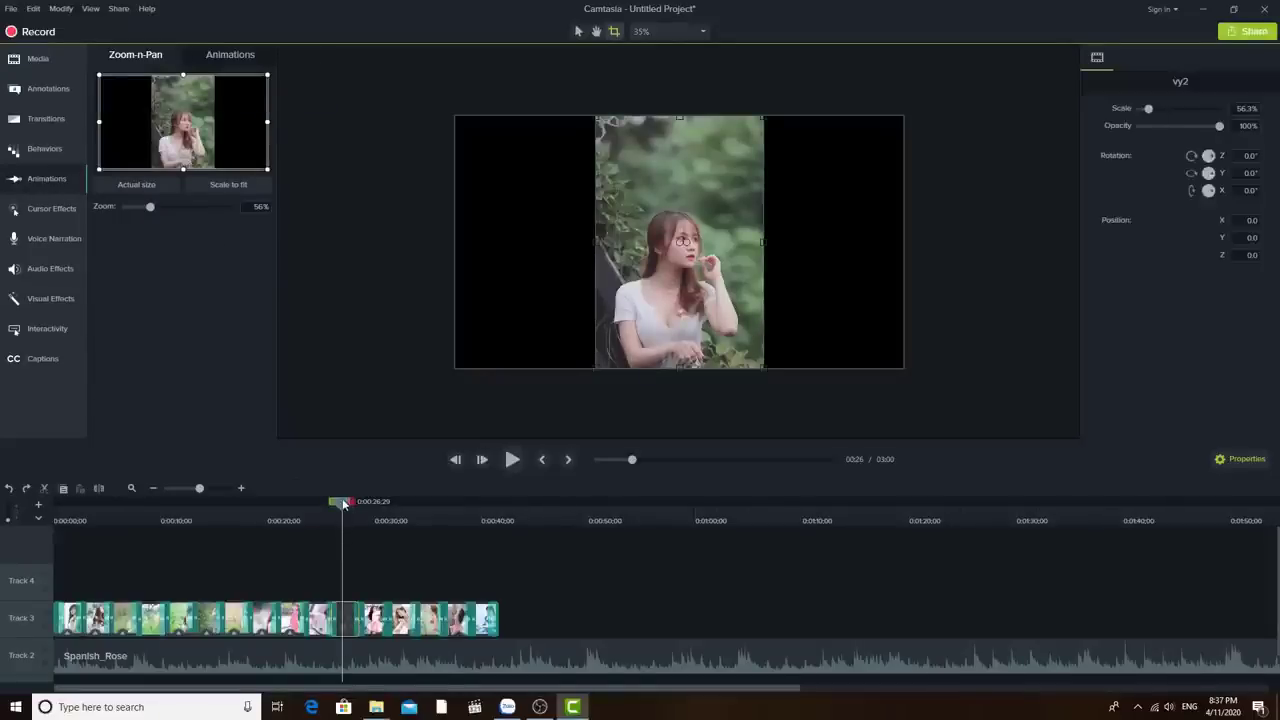
mouse_move(343, 505)
mouse_down()
mouse_move(323, 505)
mouse_move(344, 505)
mouse_up()
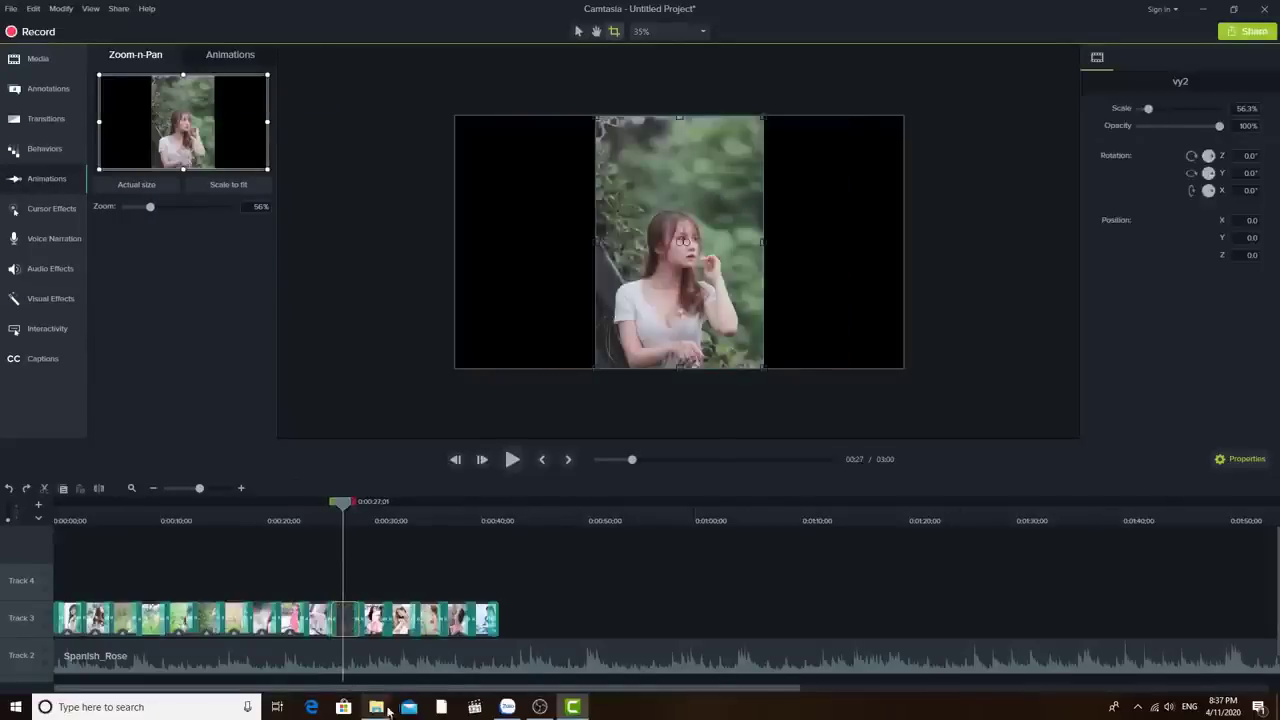
click(443, 656)
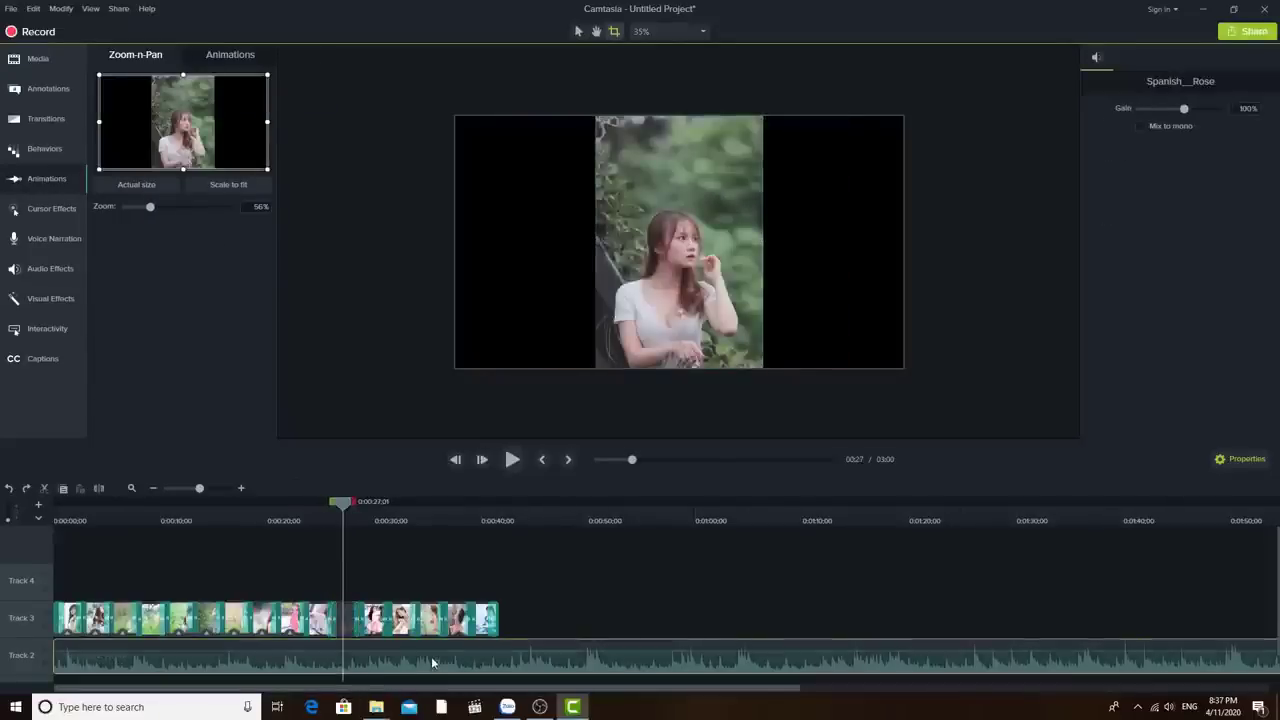
click(350, 620)
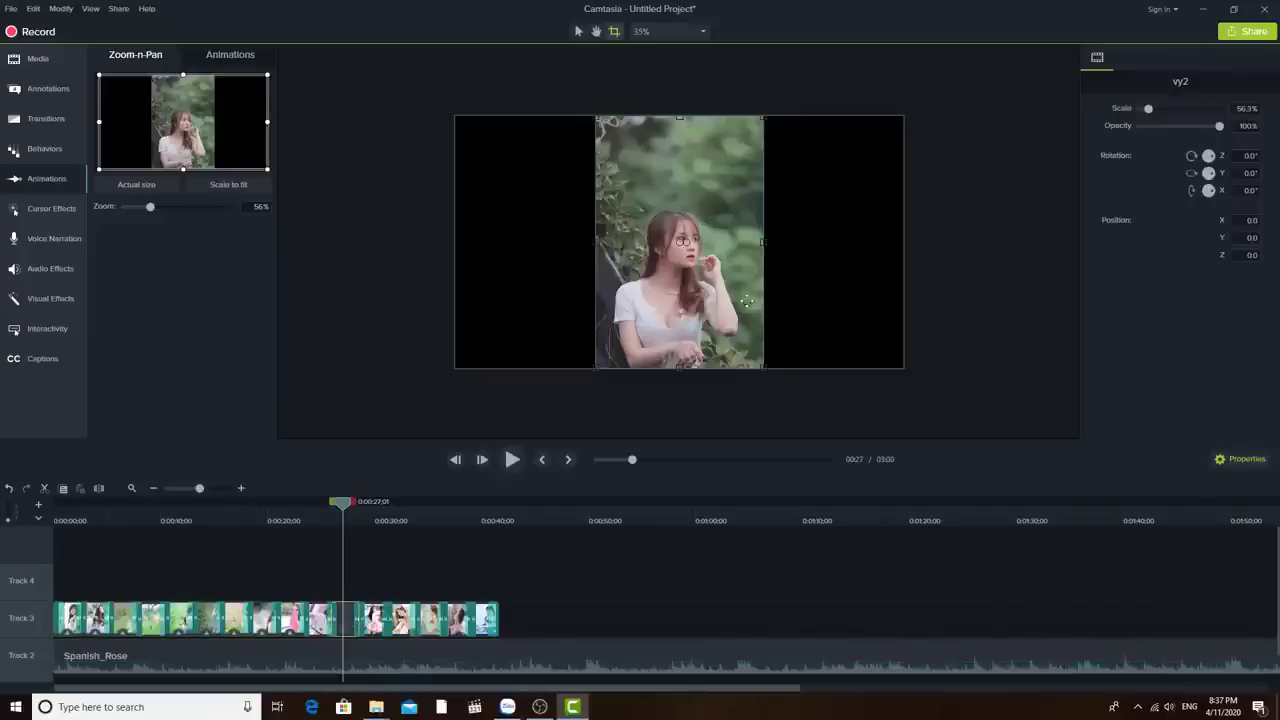
click(824, 298)
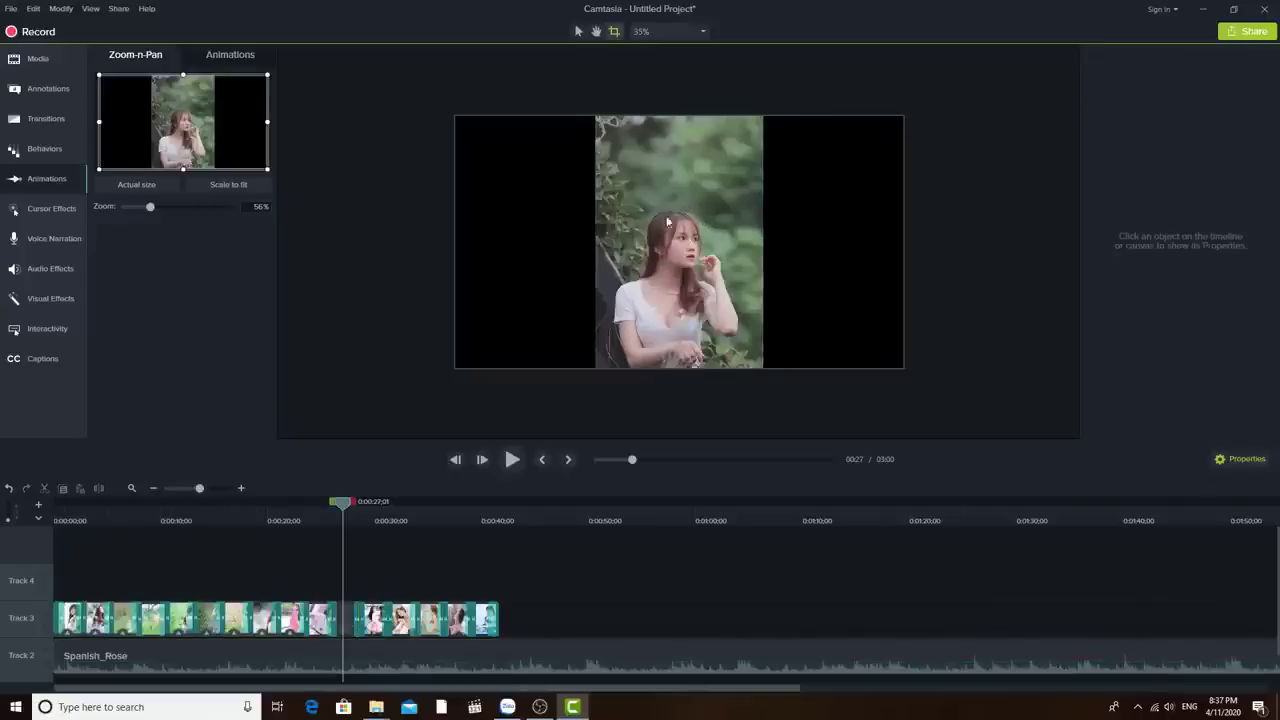
- Place the playhead at 0:00:26;28 over the vy2 image on Track 3 and add a Zoom-n-Pan animation at 189% zoom
mouse_move(342, 502)
mouse_down()
mouse_move(331, 502)
mouse_move(344, 511)
mouse_up()
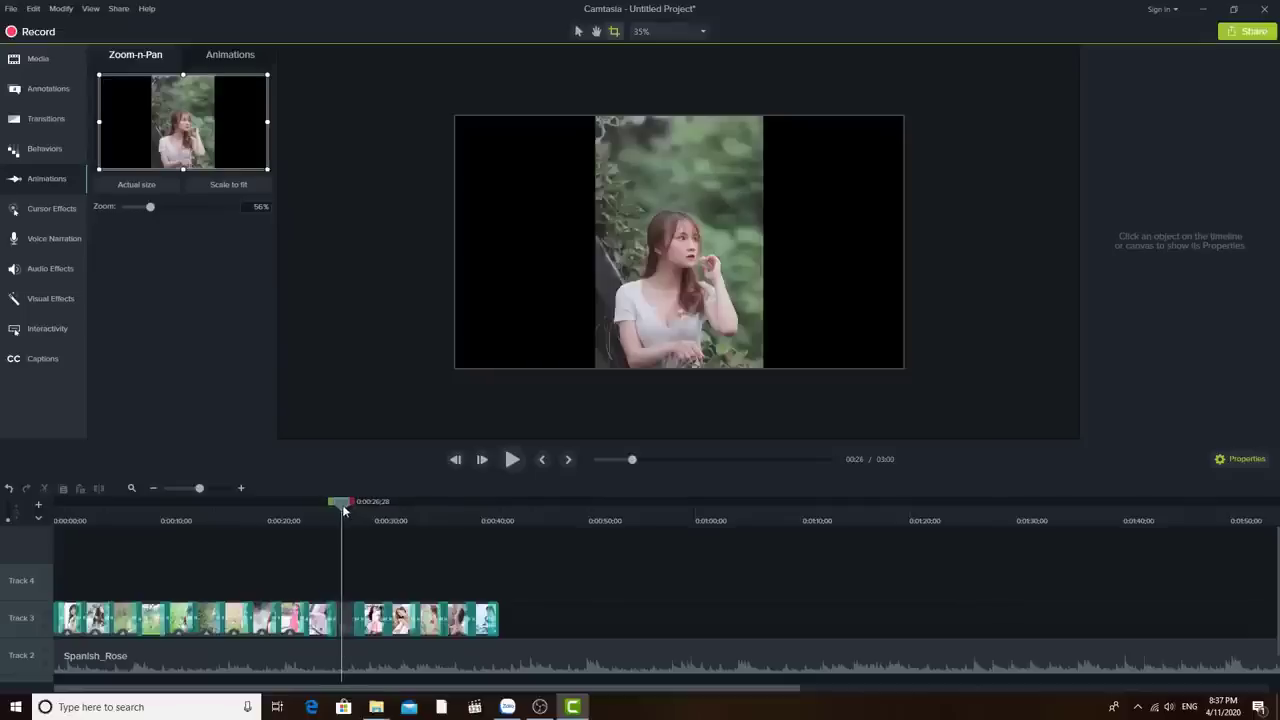
click(350, 627)
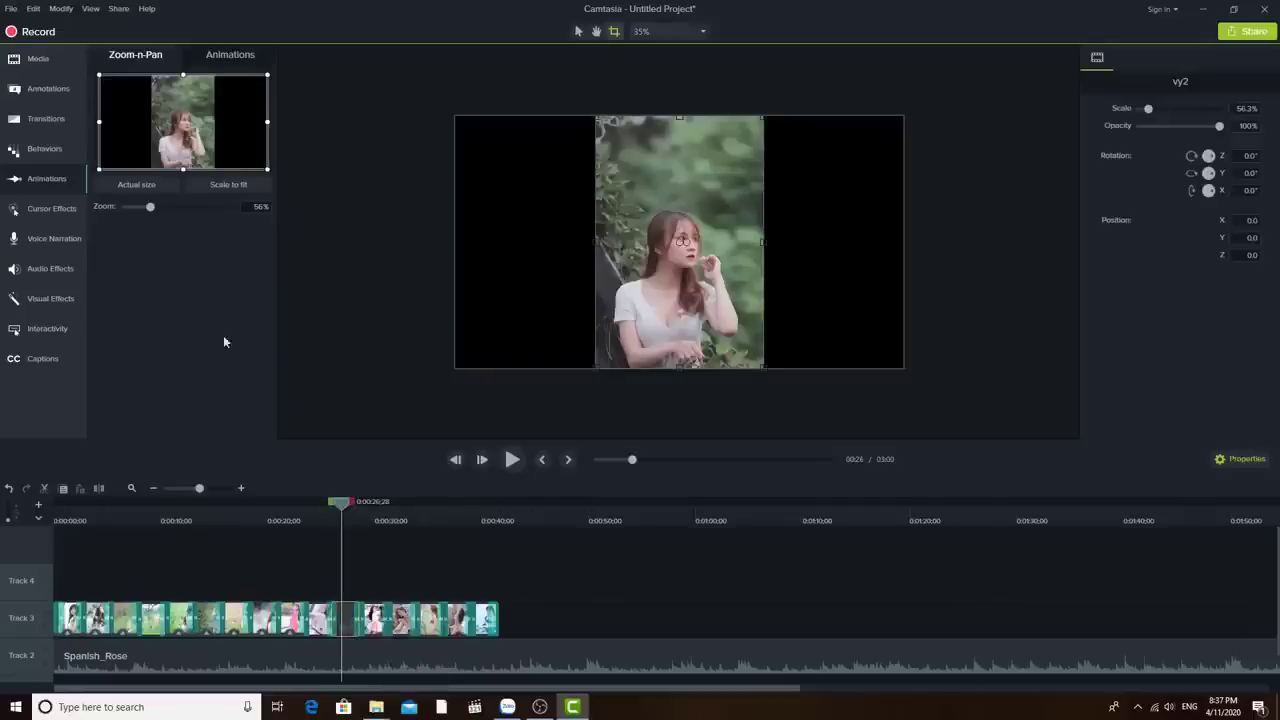
click(44, 186)
click(47, 183)
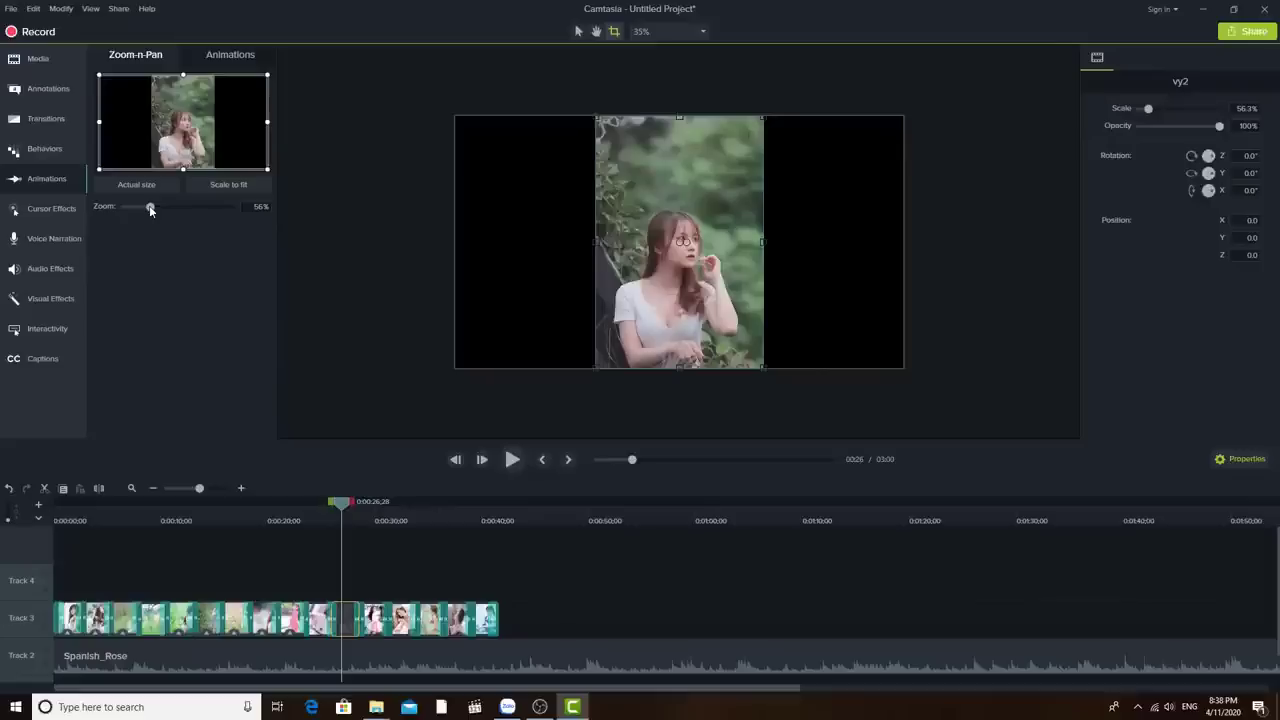
drag(149, 205, 221, 211)
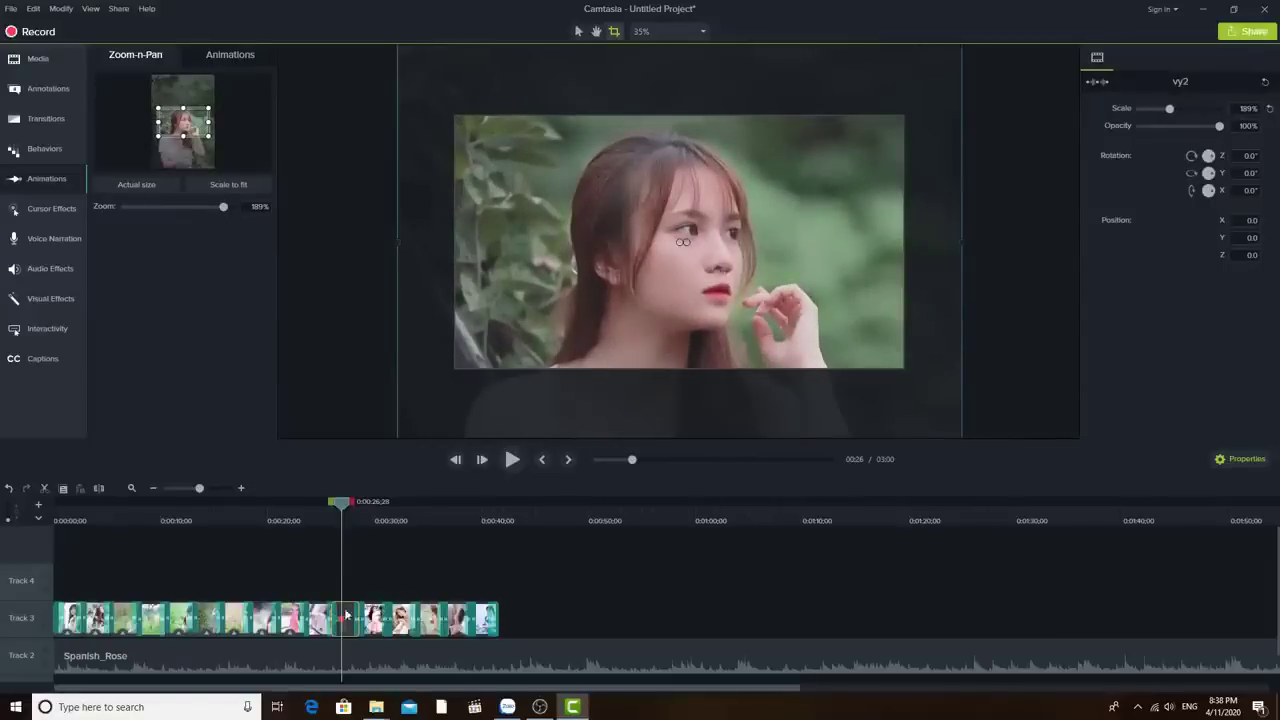
- Play back the zoom animation on the vy2 image from just before it, returning the playhead to the image's start
drag(347, 507, 328, 508)
click(522, 460)
key(space)
drag(354, 507, 329, 507)
- Lengthen the vy2 image on Track 3 and adjust the span of its zoom animation within the clip
mouse_move(341, 618)
mouse_down()
mouse_move(355, 620)
mouse_move(340, 619)
mouse_up()
drag(611, 631, 370, 607)
mouse_move(378, 620)
mouse_down()
mouse_move(426, 620)
mouse_move(354, 618)
mouse_move(372, 614)
mouse_up()
drag(596, 618, 359, 619)
- Play back the adjusted vy2 zoom animation and place the playhead over the following image, at 0:00:31;01
drag(358, 506, 324, 508)
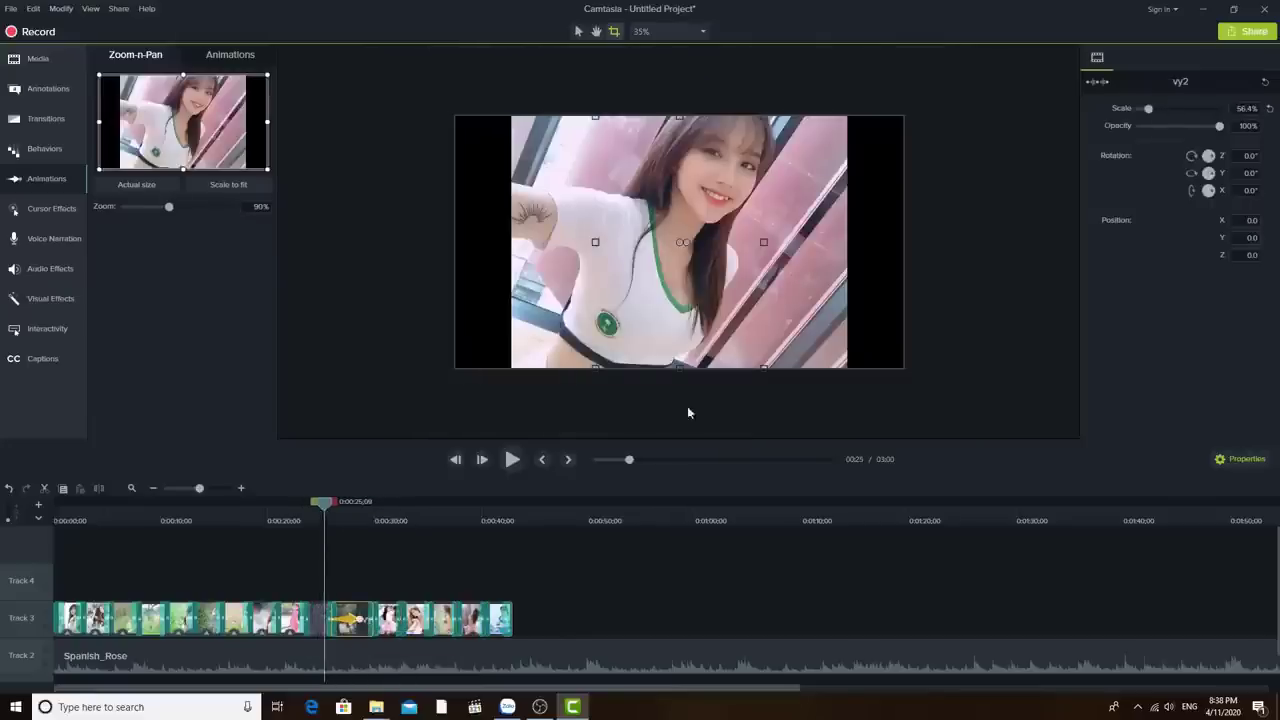
click(512, 459)
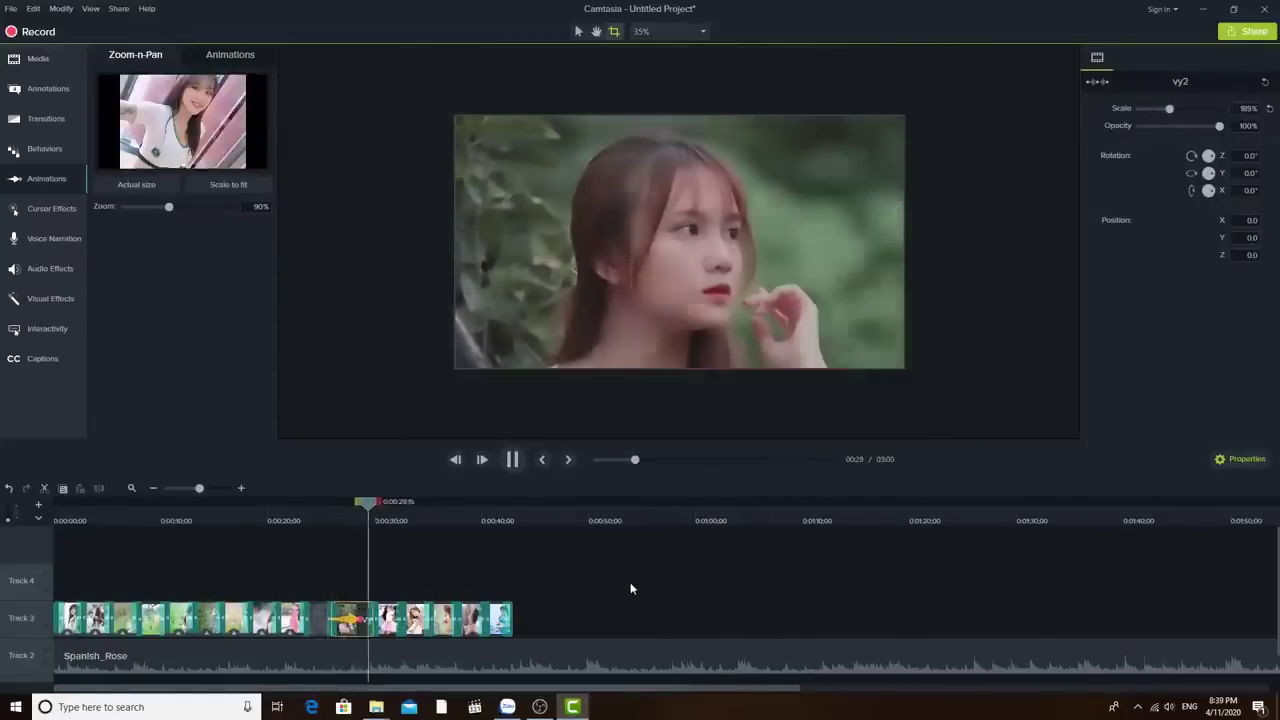
click(511, 459)
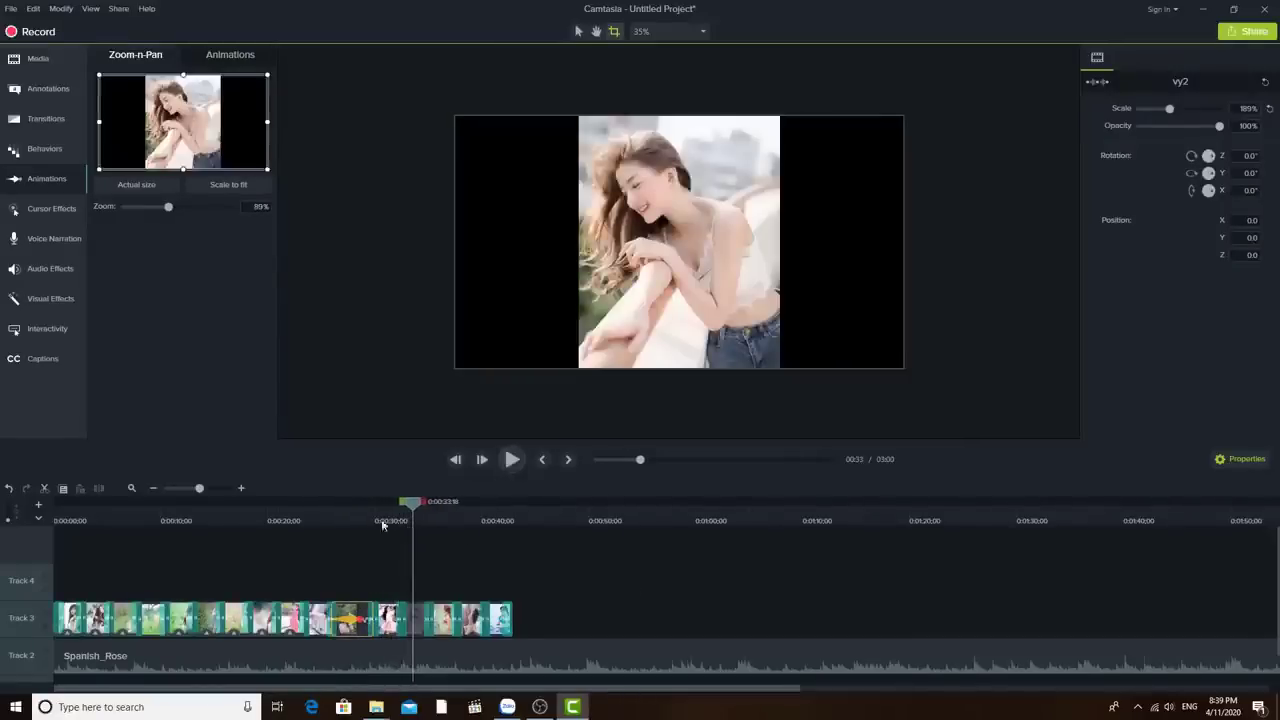
drag(414, 507, 387, 512)
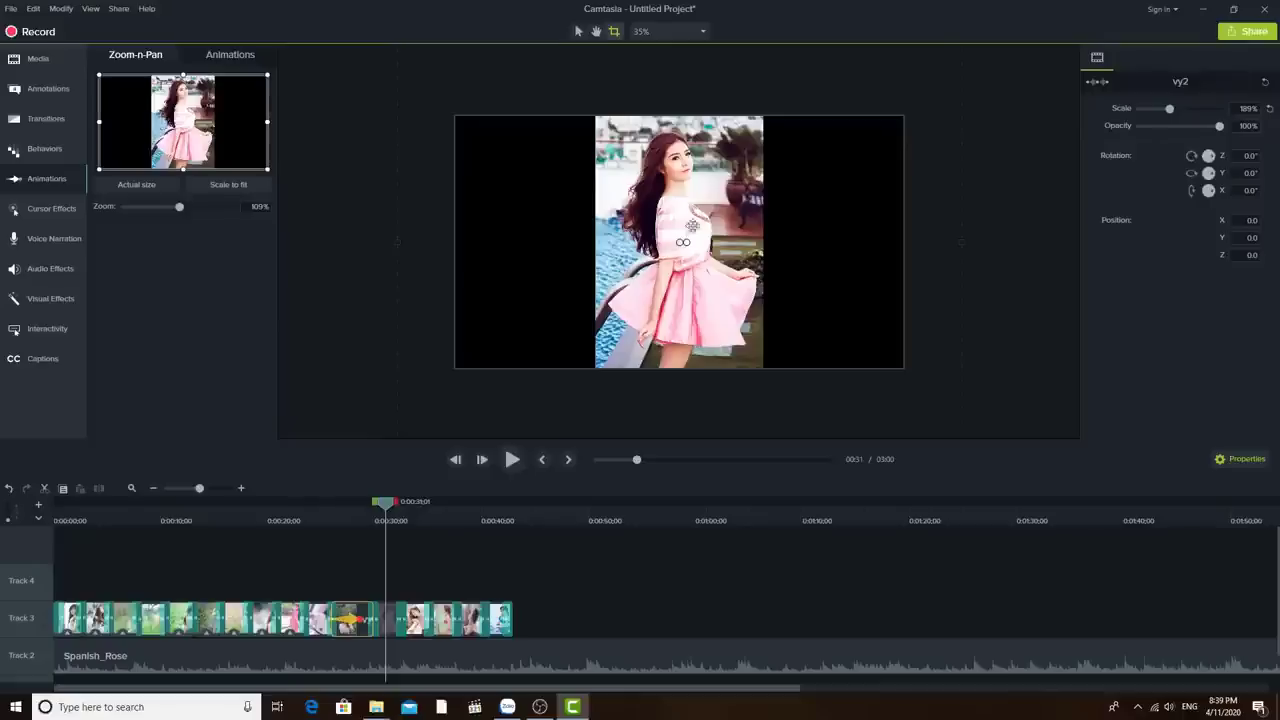
- Add a Zoom-n-Pan animation to the pink-skirt image at 0:00:31;01, zooming to 291% on the upper part around the face
click(702, 180)
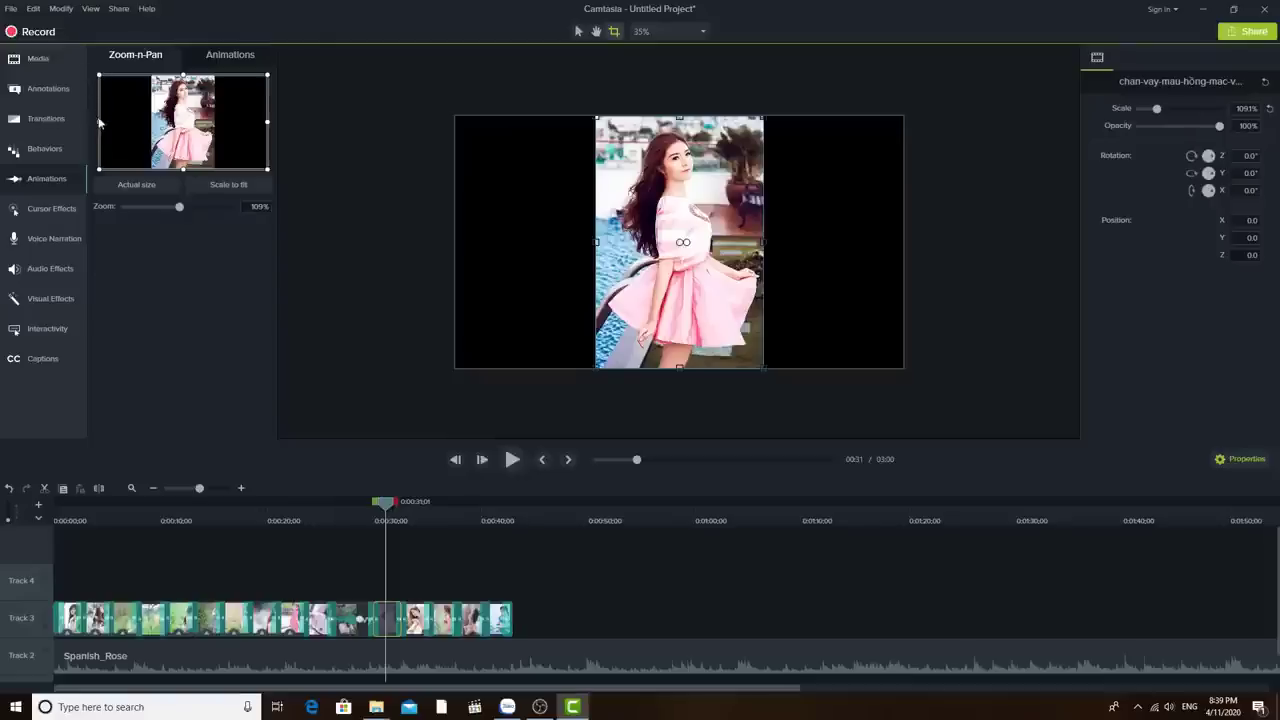
drag(97, 73, 202, 97)
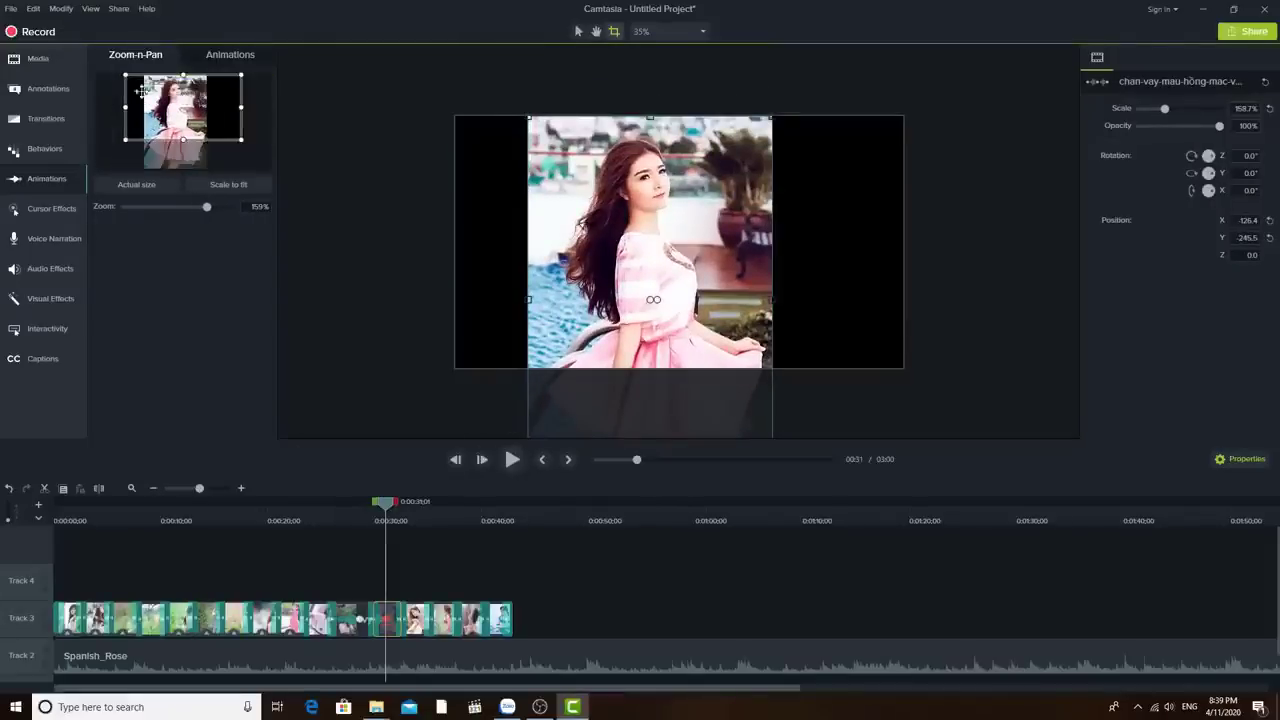
drag(124, 73, 185, 97)
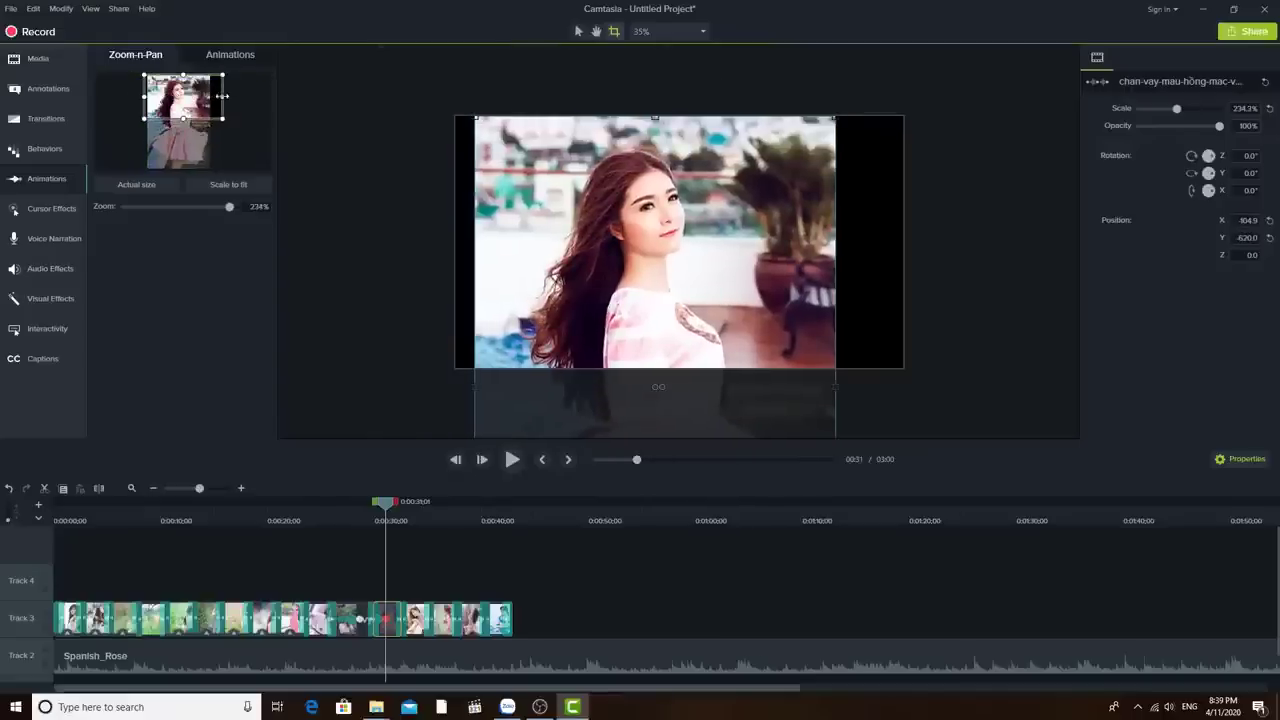
drag(185, 100, 166, 100)
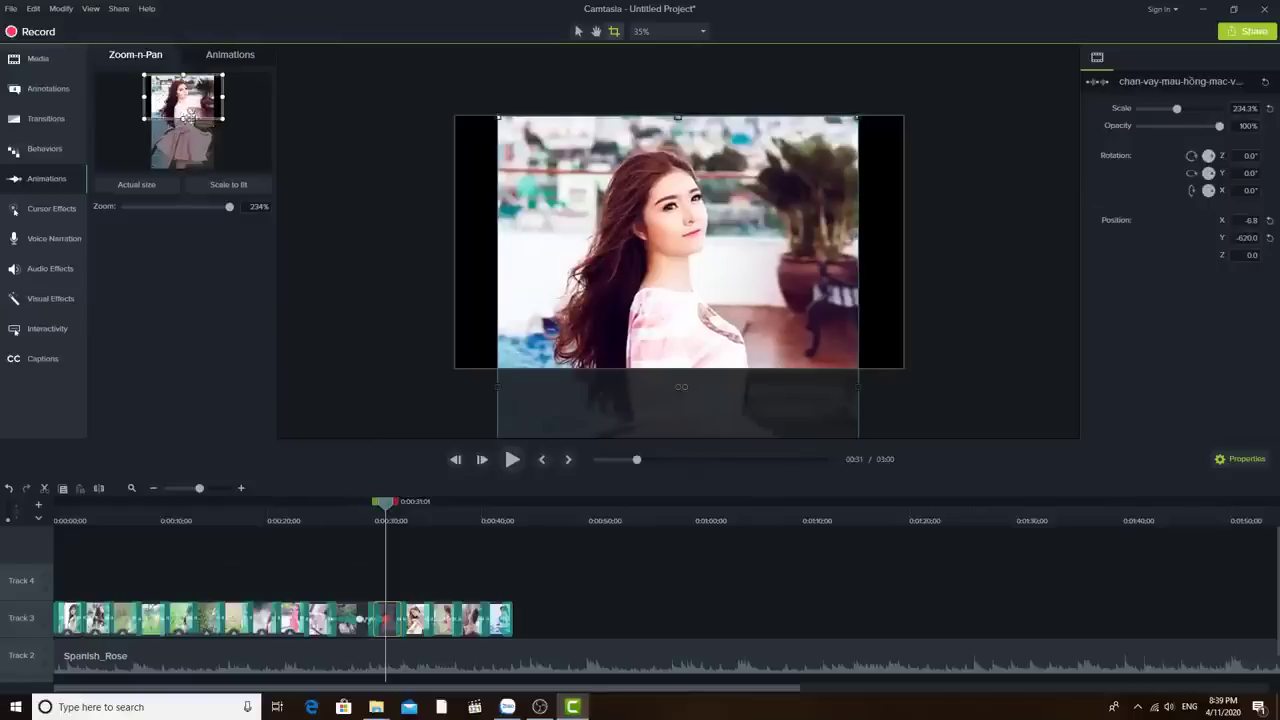
drag(222, 120, 156, 107)
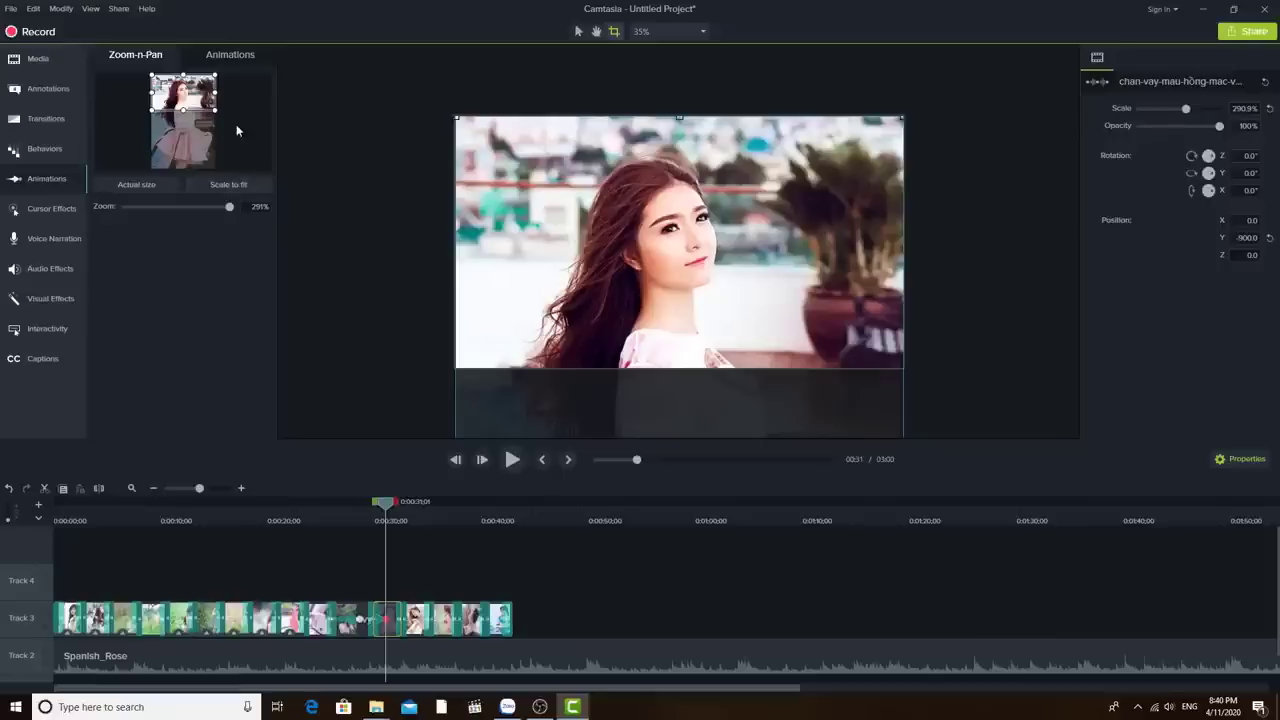
- Lengthen the pink-skirt image and its zoom animation on Track 3, and play them back from just before the clip
drag(582, 607, 406, 619)
drag(410, 508, 368, 517)
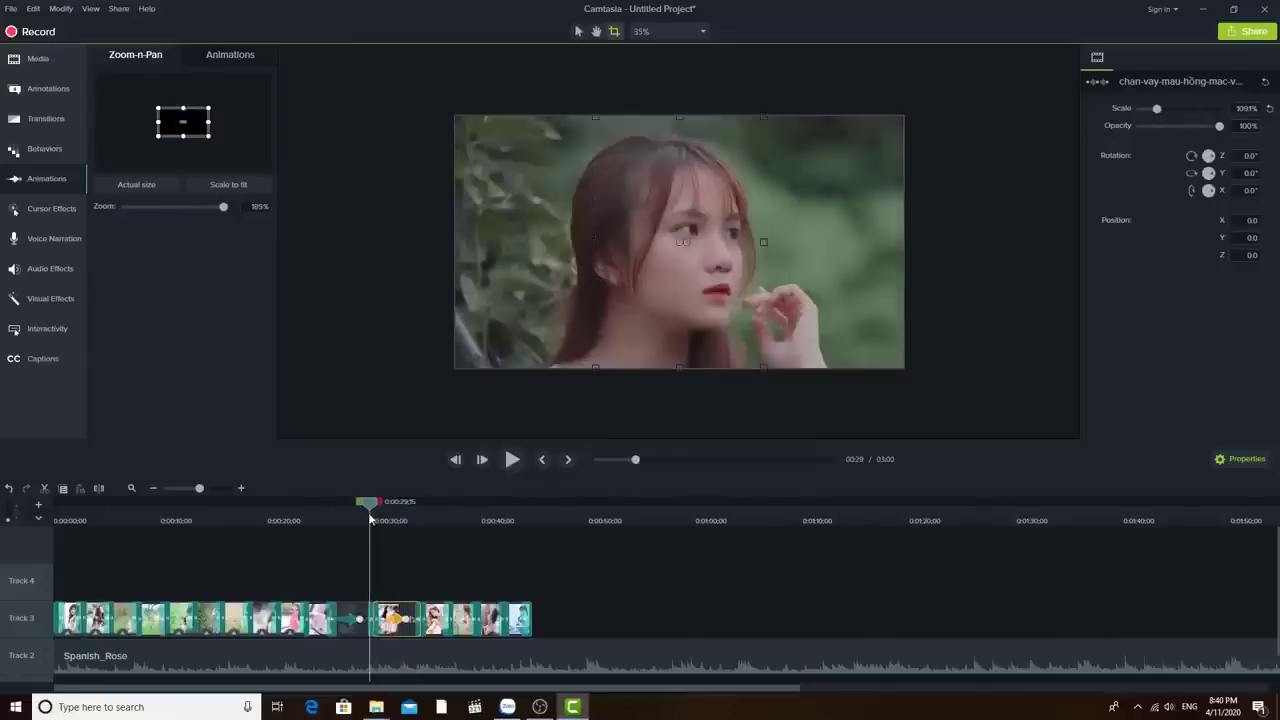
click(513, 460)
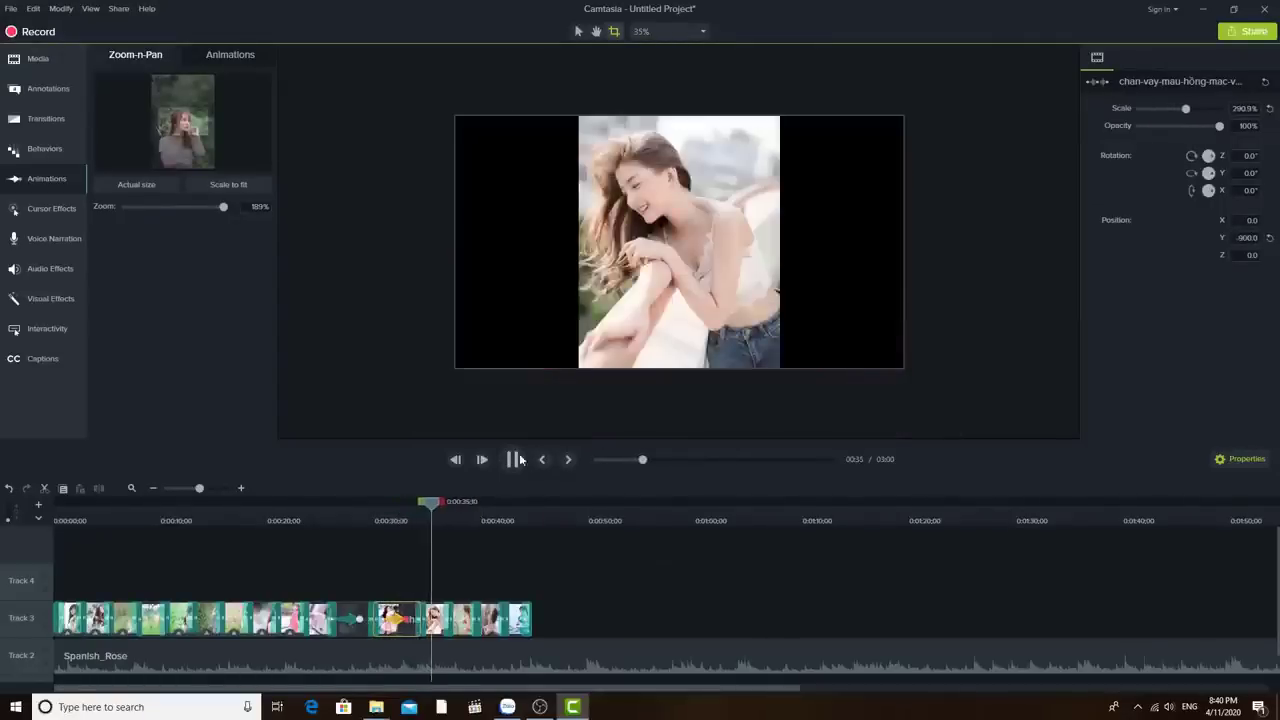
key(space)
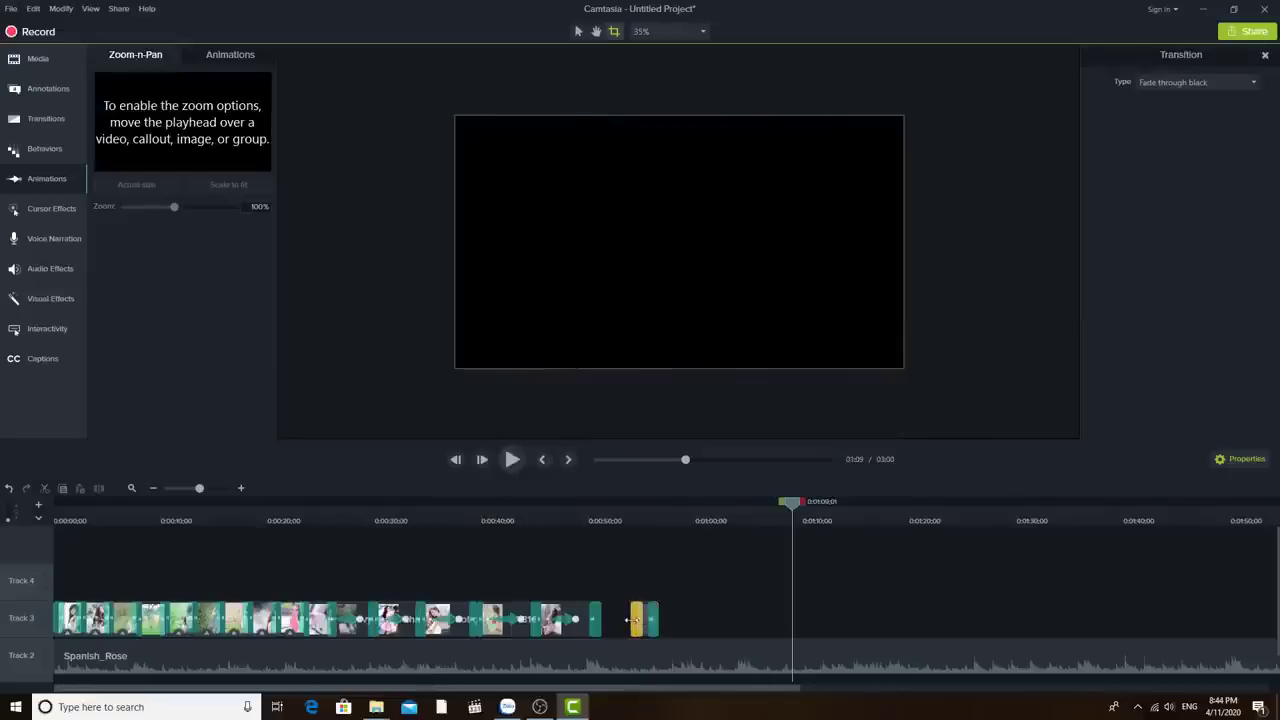
- Lengthen the last image on Track 3 to end at about 0:01:02 and place the playhead at 0:00:53;06
drag(632, 619, 686, 619)
drag(644, 517, 622, 517)
drag(686, 620, 727, 622)
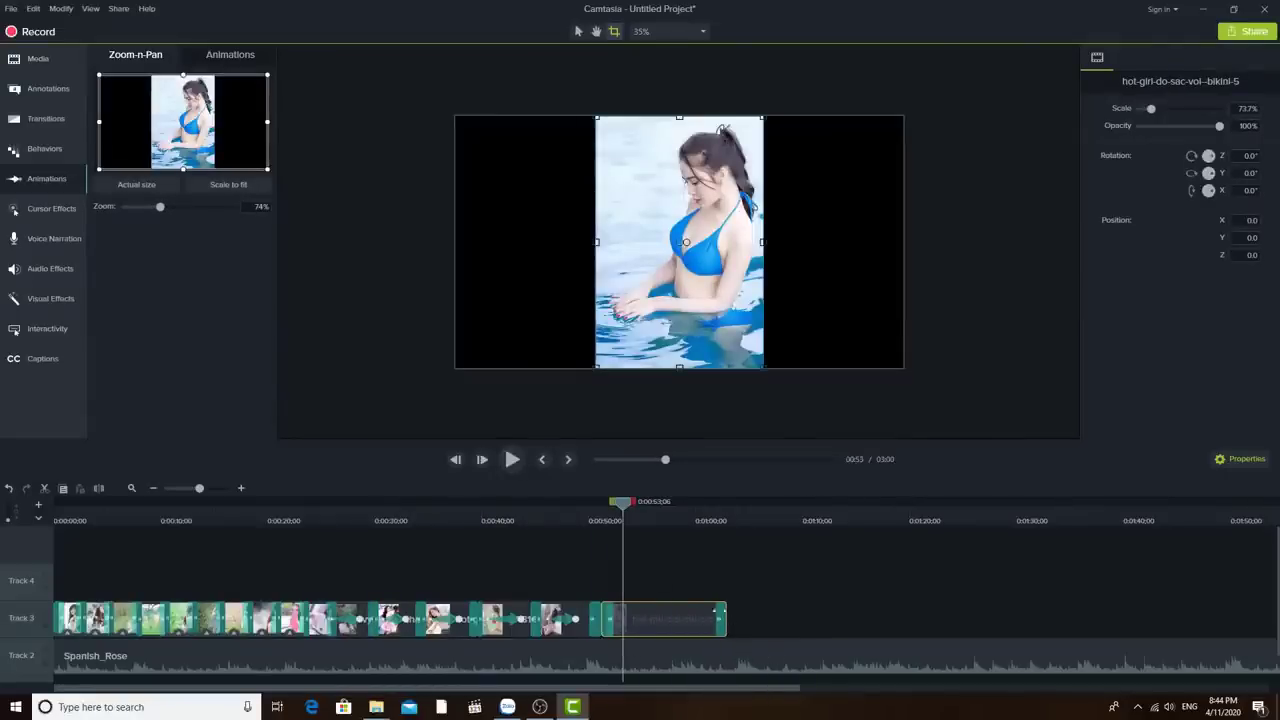
- Add a Zoom-n-Pan animation at 196% to the last image, shift the picture downward and stretch the animation over more of the clip
drag(161, 208, 229, 206)
drag(678, 189, 680, 238)
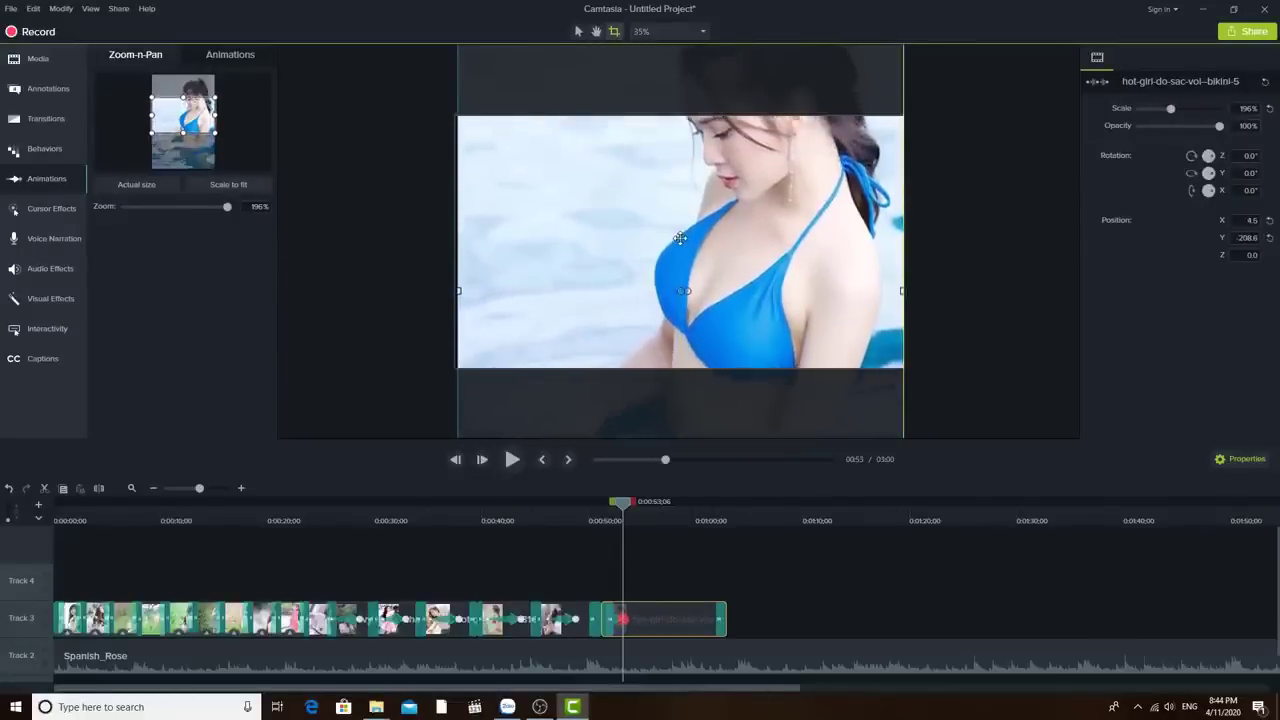
mouse_move(625, 619)
mouse_down()
mouse_move(670, 619)
mouse_move(619, 619)
mouse_move(630, 624)
mouse_up()
drag(680, 505, 731, 505)
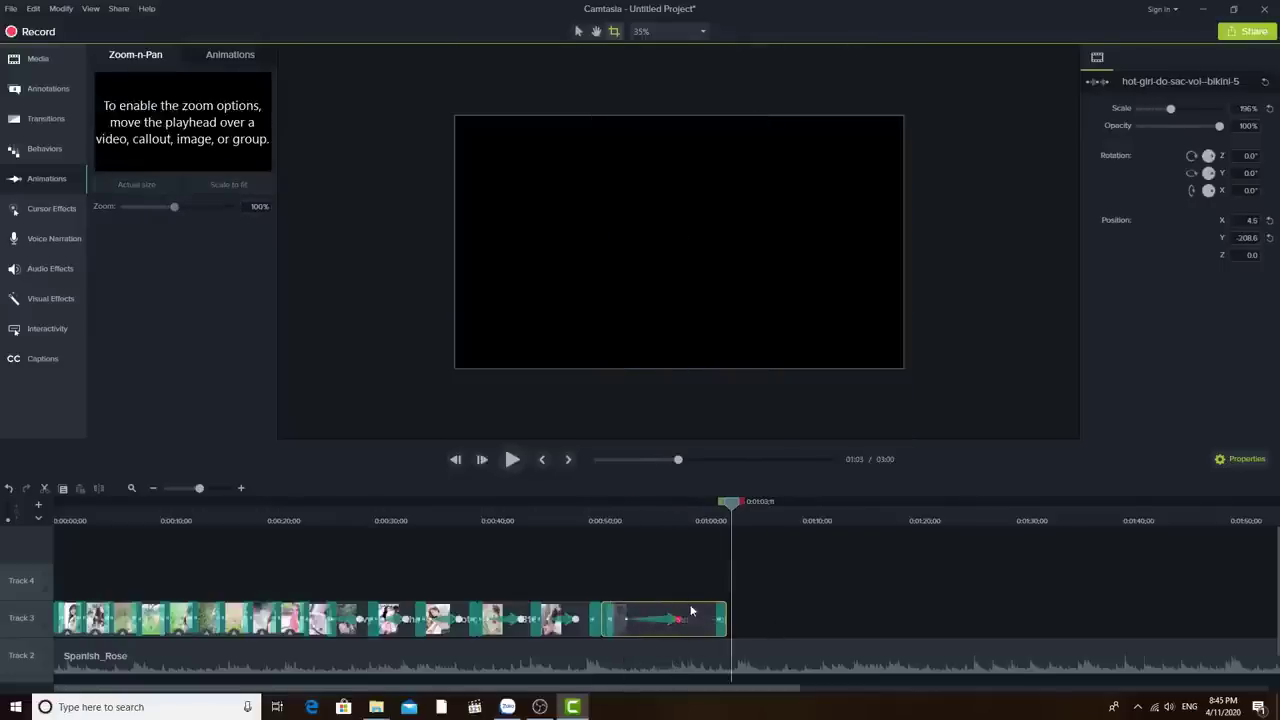
- Lengthen the last three image clips on Track 3 and move them later in the timeline, leaving a gap after the hot-girl-Thai-Lan-1 clip
drag(705, 620, 737, 624)
drag(594, 630, 626, 631)
drag(575, 619, 659, 610)
mouse_move(534, 630)
mouse_down()
mouse_move(586, 631)
mouse_move(491, 619)
mouse_move(551, 611)
mouse_up()
drag(470, 617, 488, 617)
drag(829, 611, 540, 611)
drag(540, 611, 599, 611)
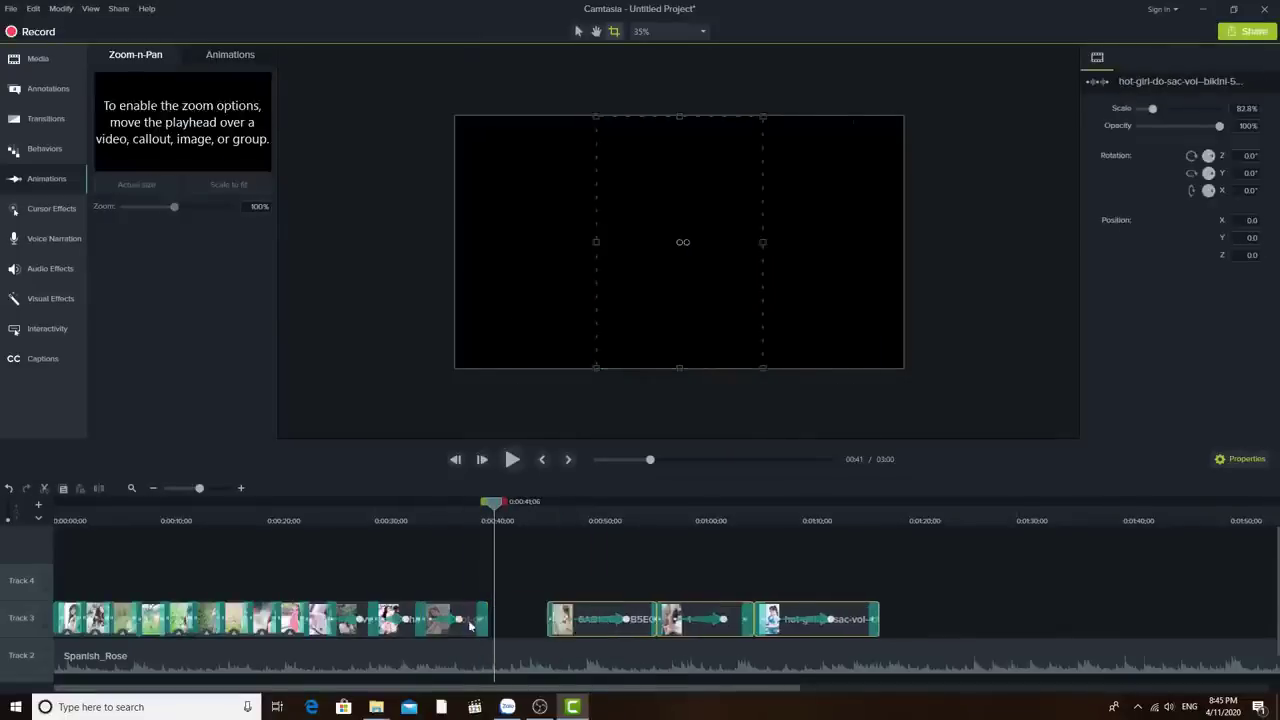
- Lengthen the vy2, pink-skirt and hot-girl-Thai-Lan-1 clips, shift the following clips to fit, and adjust the start of vy2's zoom animation
mouse_move(487, 609)
mouse_down()
mouse_move(507, 611)
mouse_move(437, 619)
mouse_move(507, 613)
mouse_up()
drag(419, 611, 389, 619)
drag(903, 617, 440, 617)
drag(440, 617, 475, 617)
drag(374, 617, 408, 617)
mouse_move(359, 619)
mouse_down()
mouse_move(391, 618)
mouse_move(348, 618)
mouse_up()
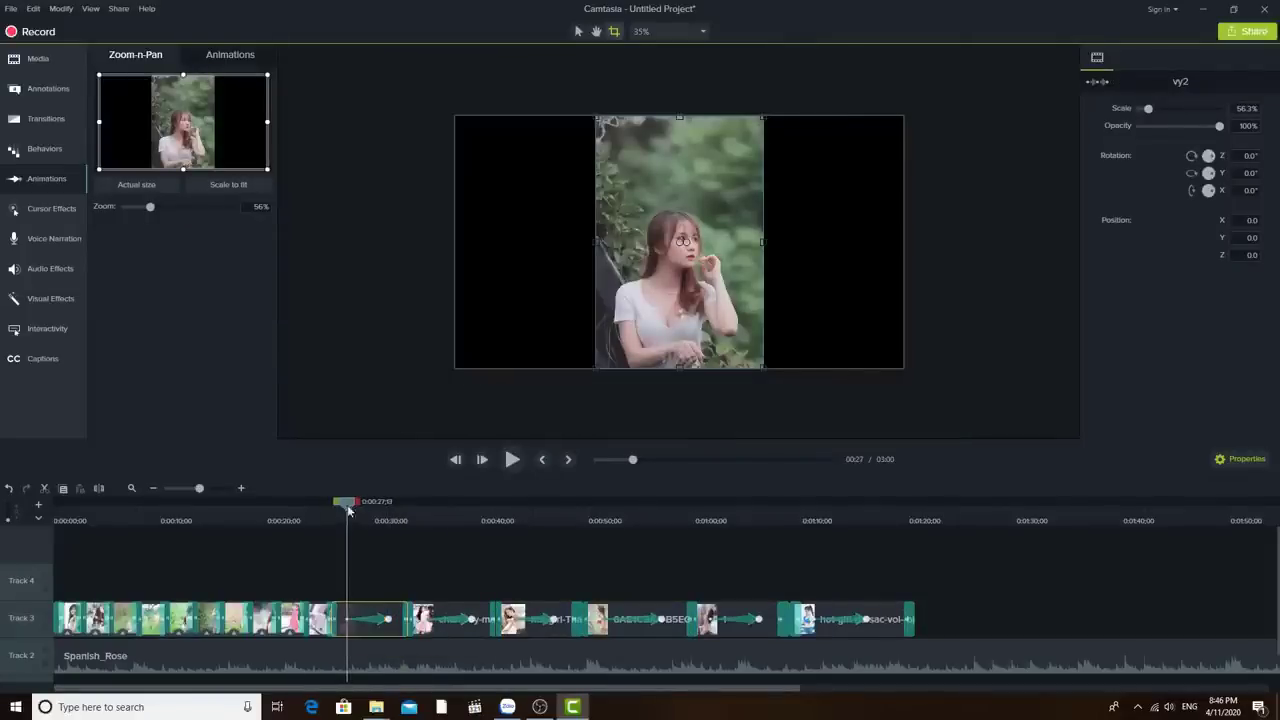
- Place the playhead at 0:00:46;21 over the hot-girl-Thai-Lan-1 image and increase its zoom to 197% around the face
drag(347, 506, 577, 506)
click(555, 619)
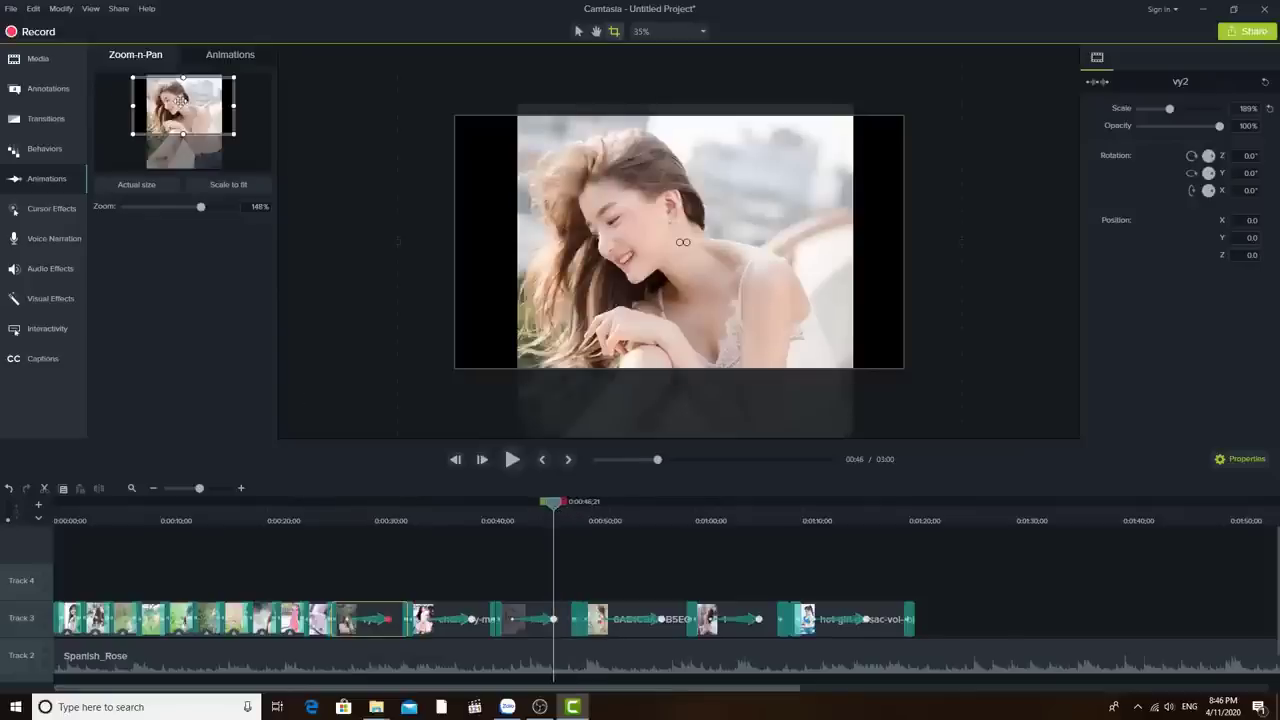
drag(234, 134, 223, 128)
drag(139, 127, 158, 119)
scroll(682, 241, up, 1)
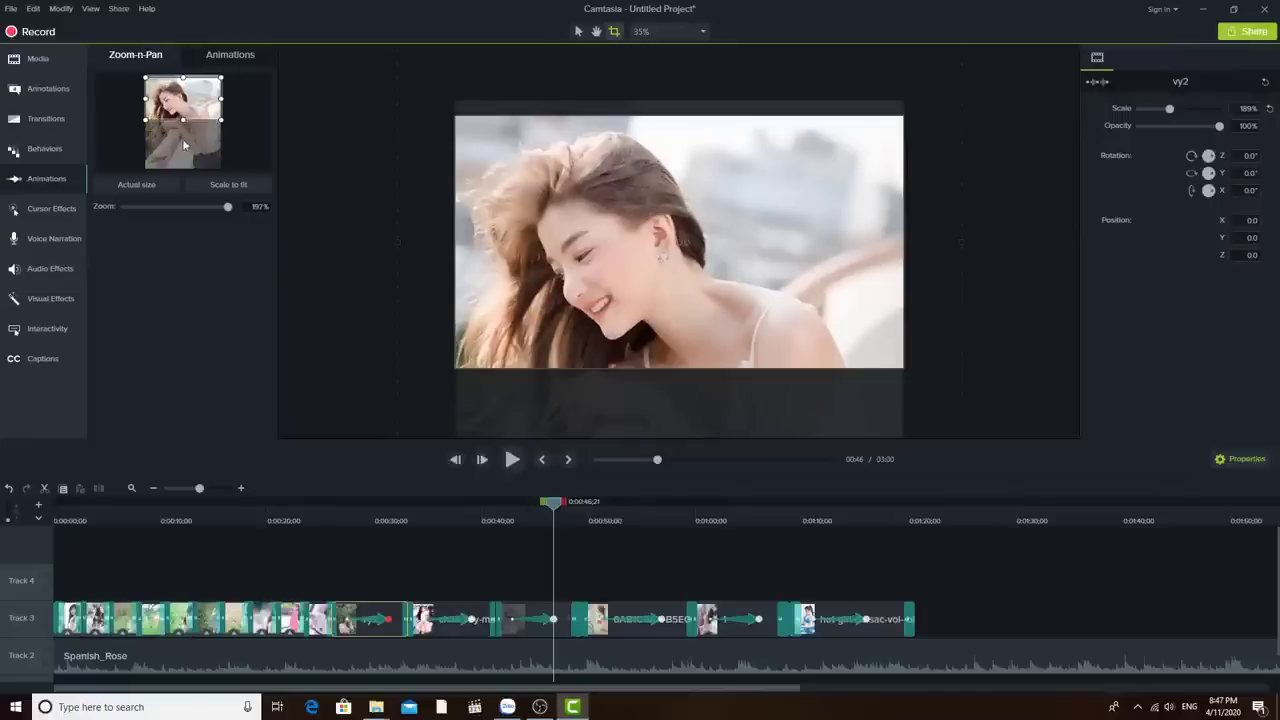
click(621, 226)
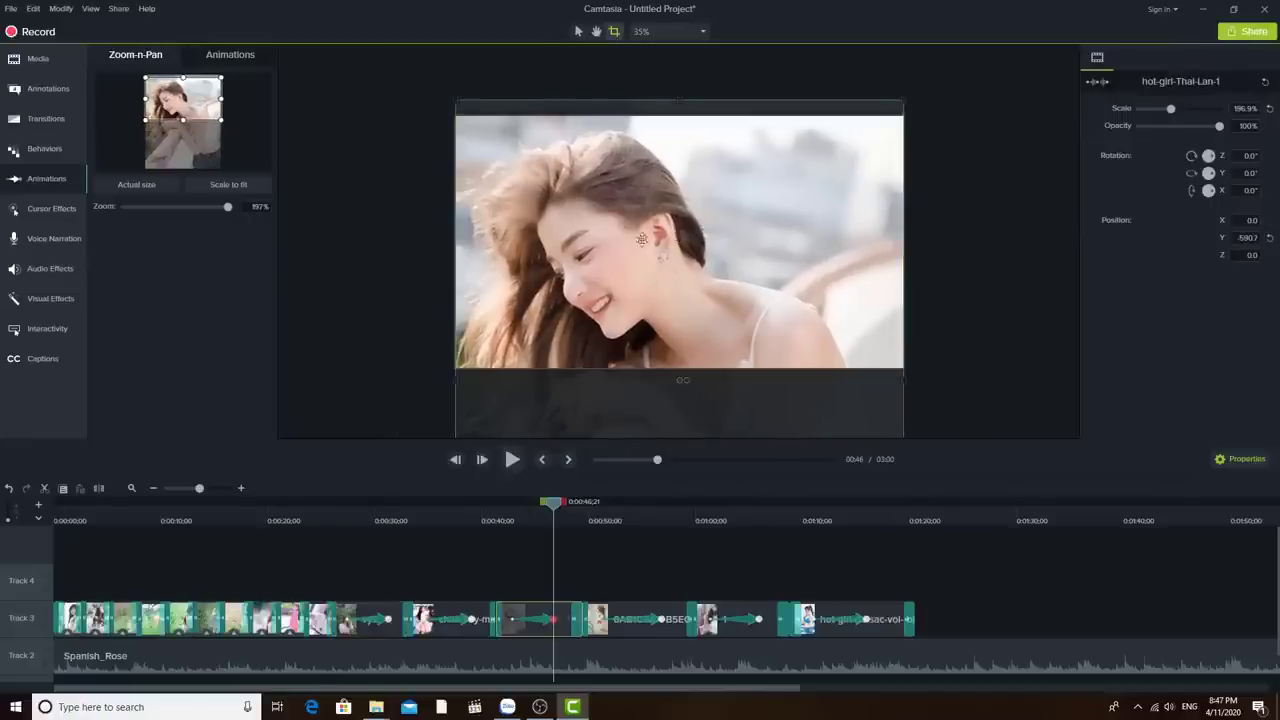
drag(221, 99, 198, 99)
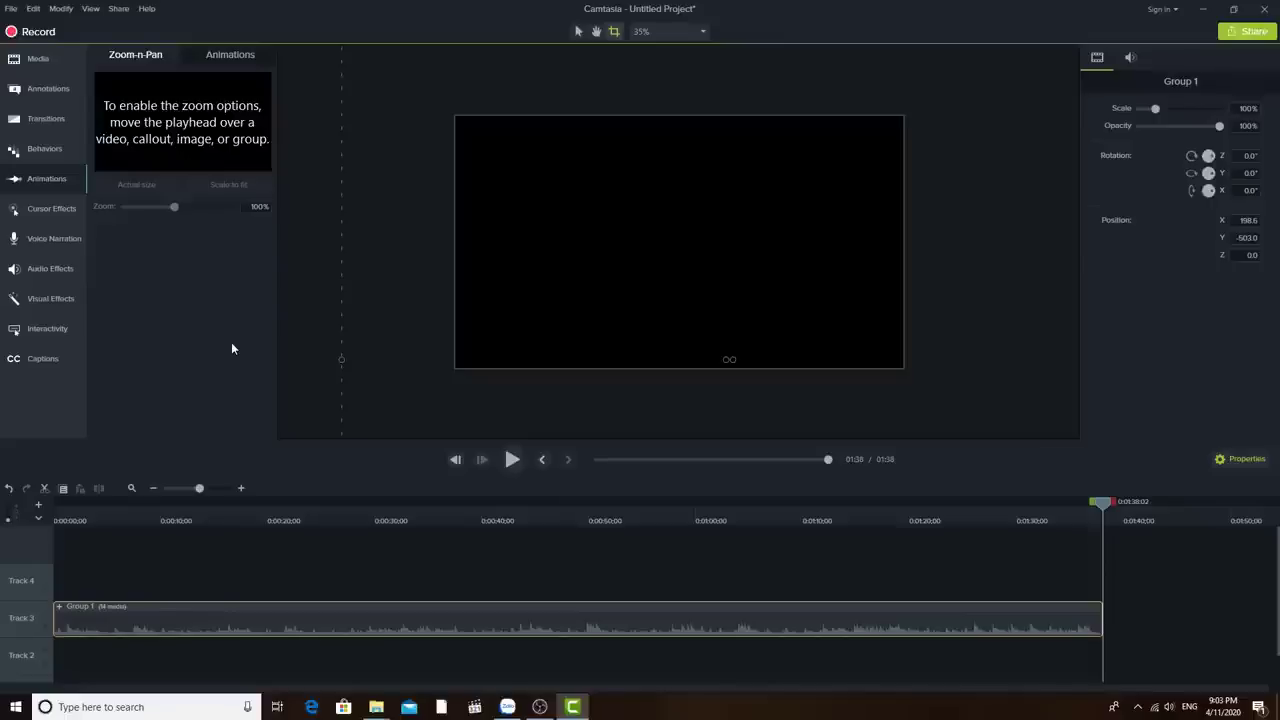
- Start producing the slideshow as a local file and choose Custom production settings in the Production Wizard
click(117, 8)
click(130, 30)
click(770, 415)
click(715, 235)
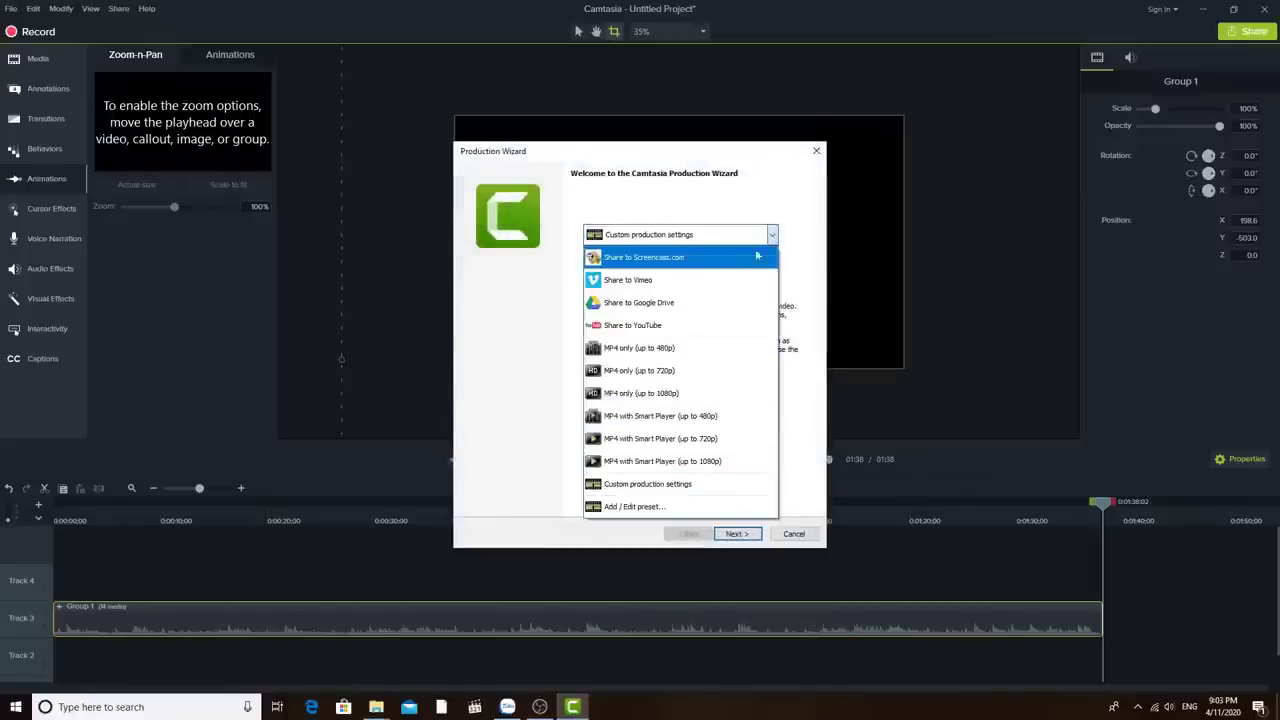
click(683, 490)
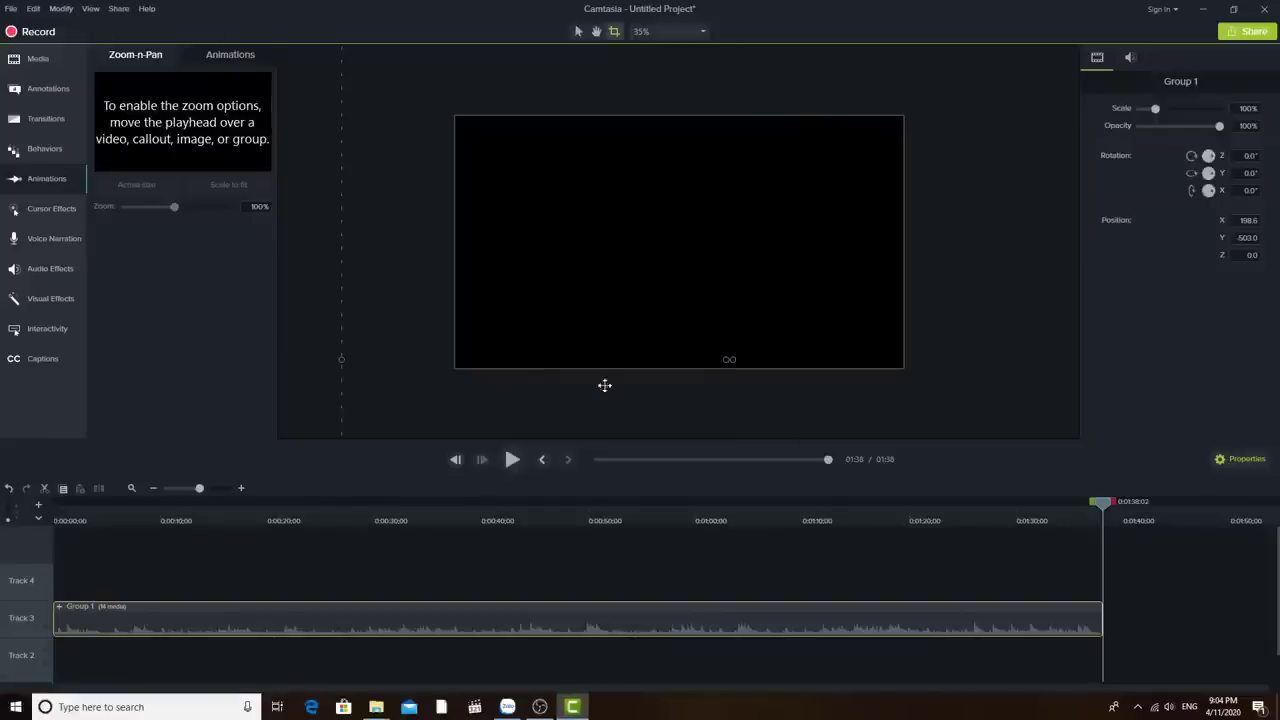
- Switch to File Explorer and open the Bai 3 - Chuyen canh folder under Out put video > Hướng dẫn học camtasia on drive G
mouse_move(376, 705)
click(438, 665)
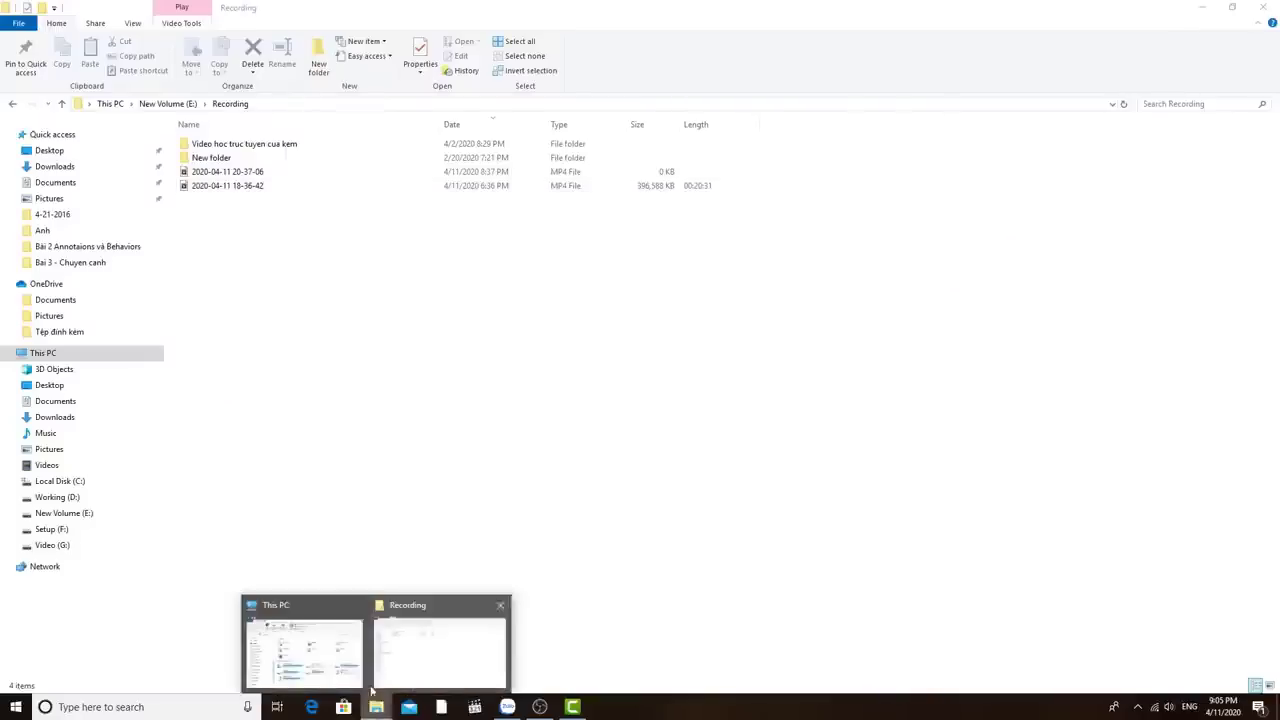
click(303, 648)
click(519, 413)
click(890, 262)
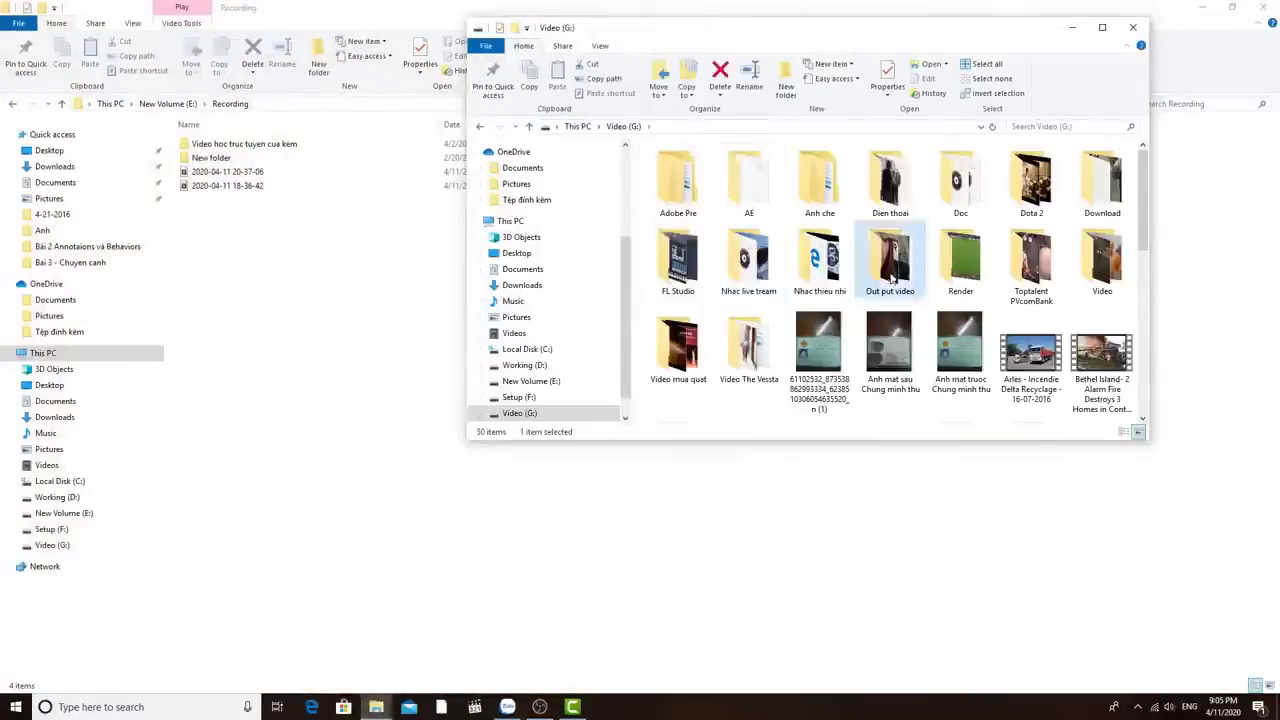
double_click(890, 262)
double_click(720, 253)
double_click(700, 191)
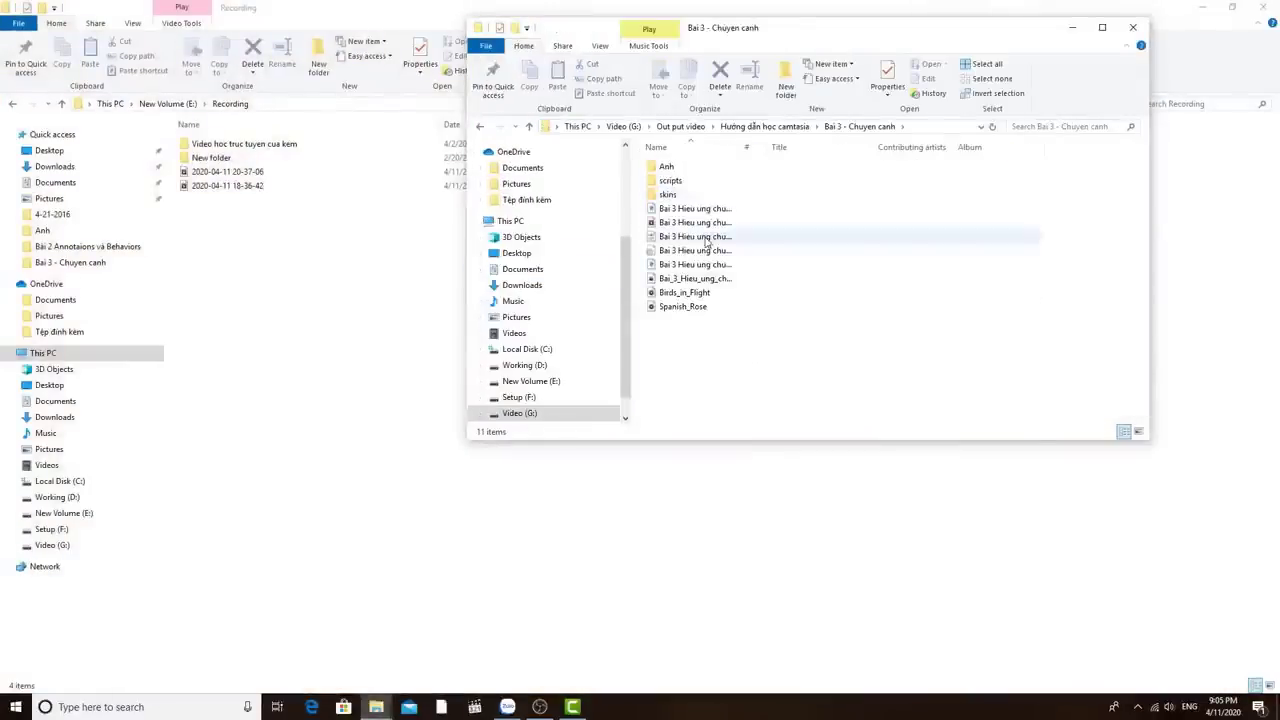